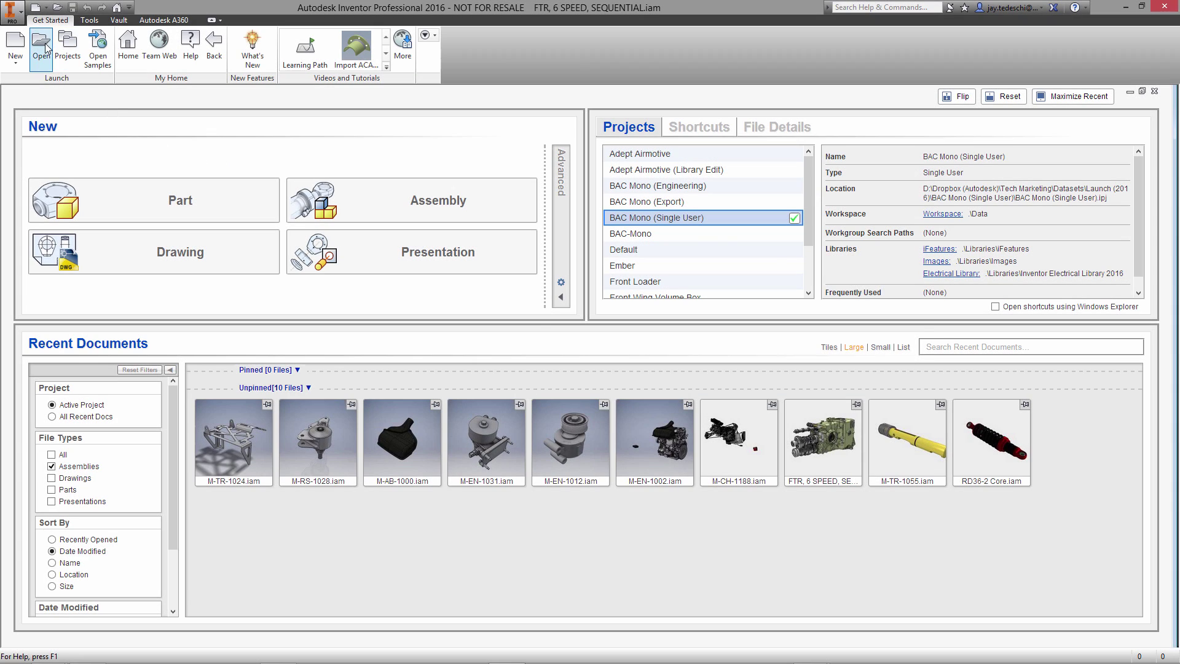
- Open ftr_6_spd_sequential.asm.1 from the _Vendor folder, filtering for Pro/ENGINEER and Creo files
left_click(41, 44)
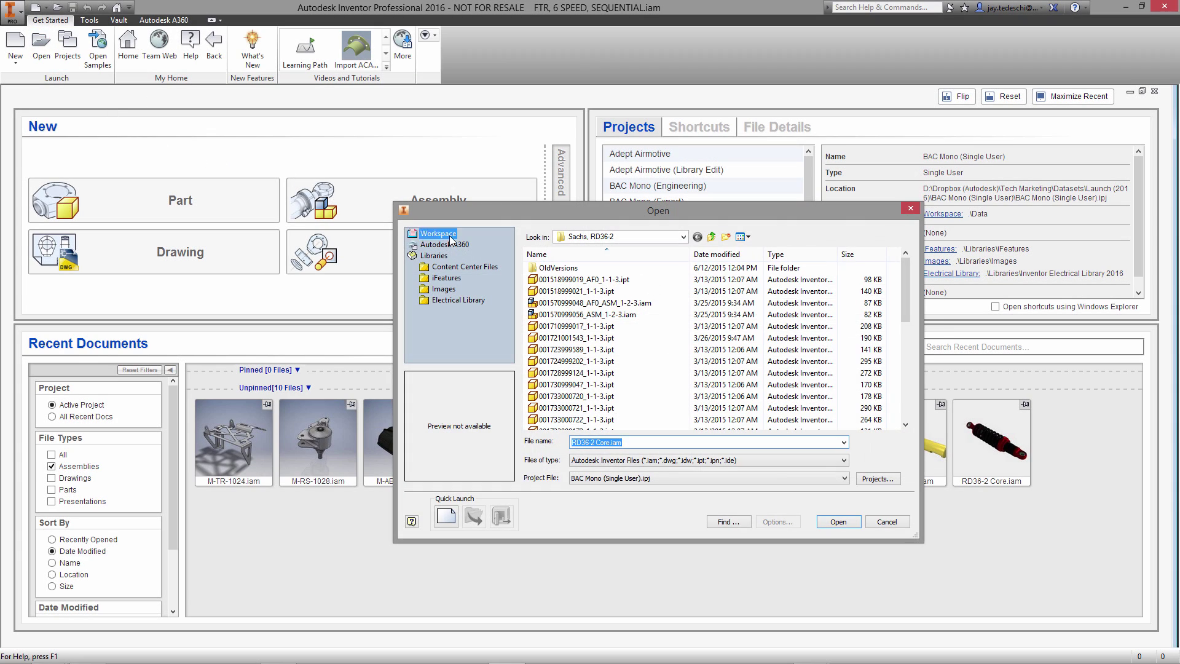
left_click(449, 237)
double_click(582, 281)
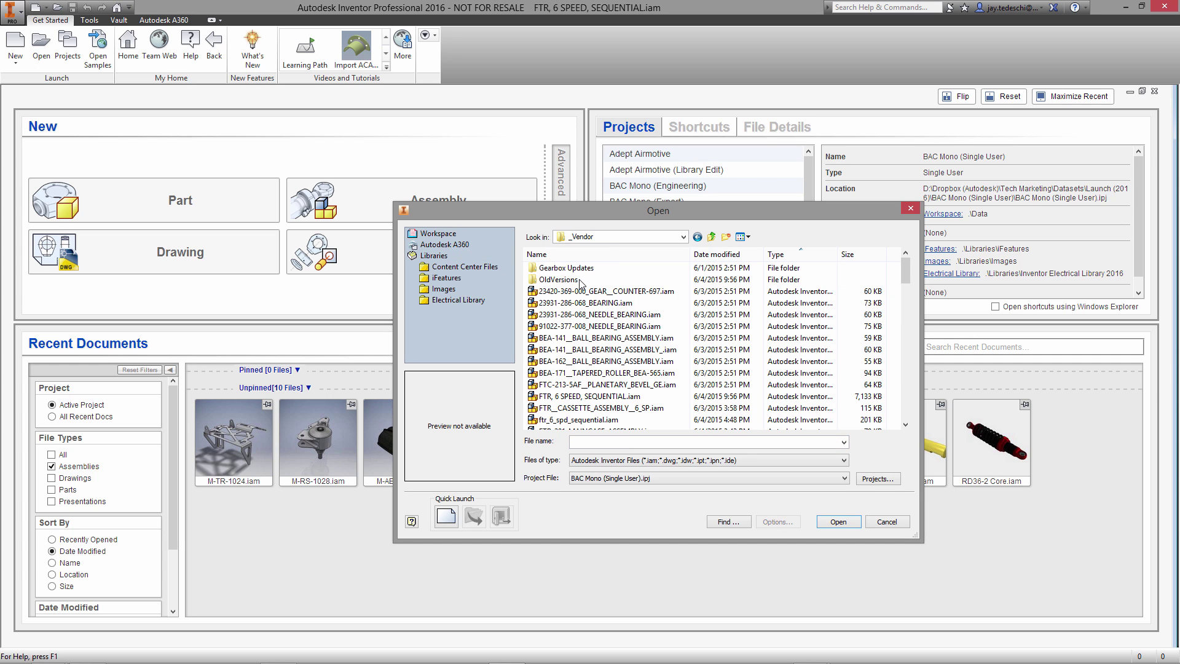
left_click(750, 459)
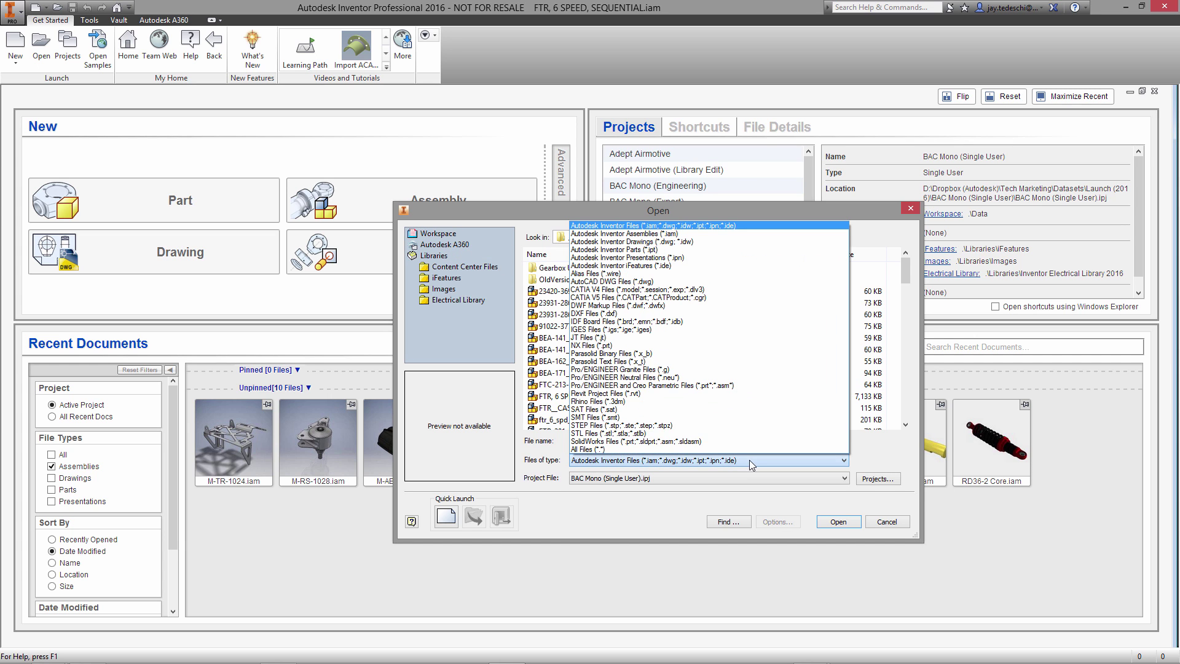
left_click(718, 386)
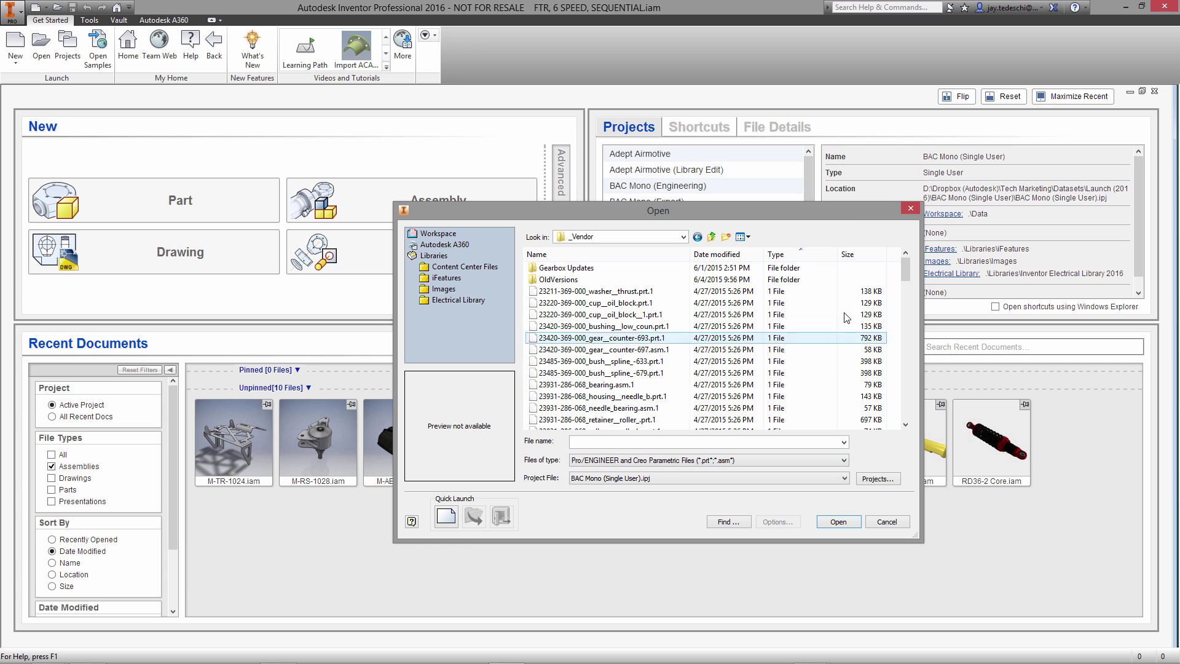
left_click_drag(906, 270, 902, 368)
left_click(581, 362)
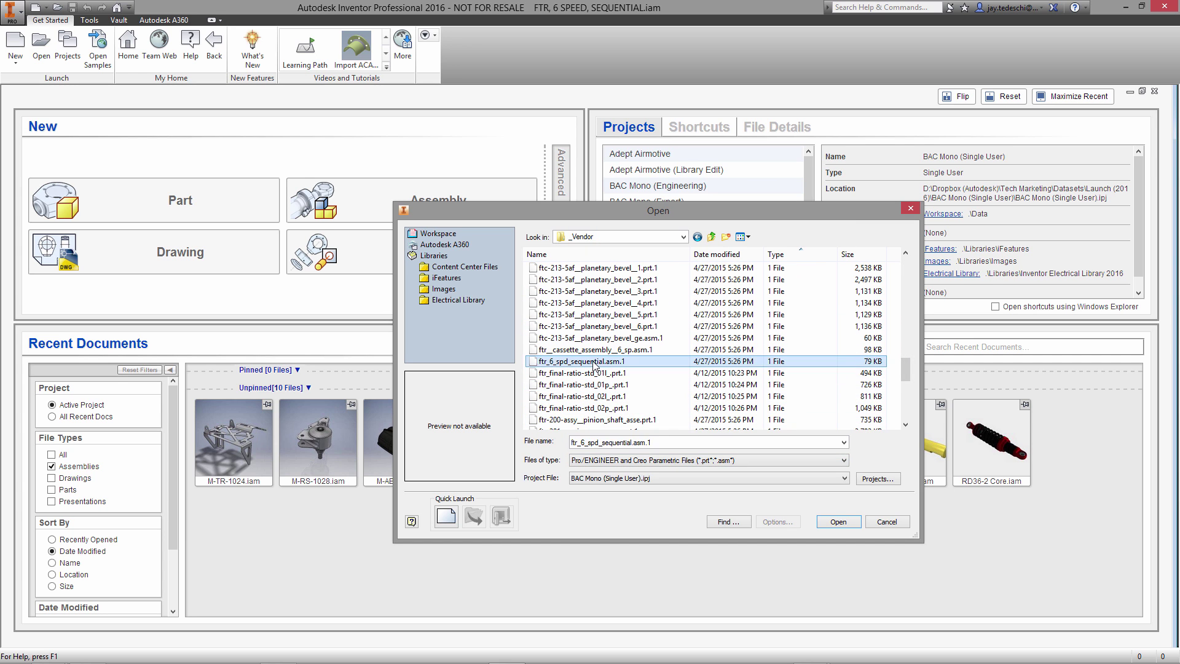
left_click(839, 521)
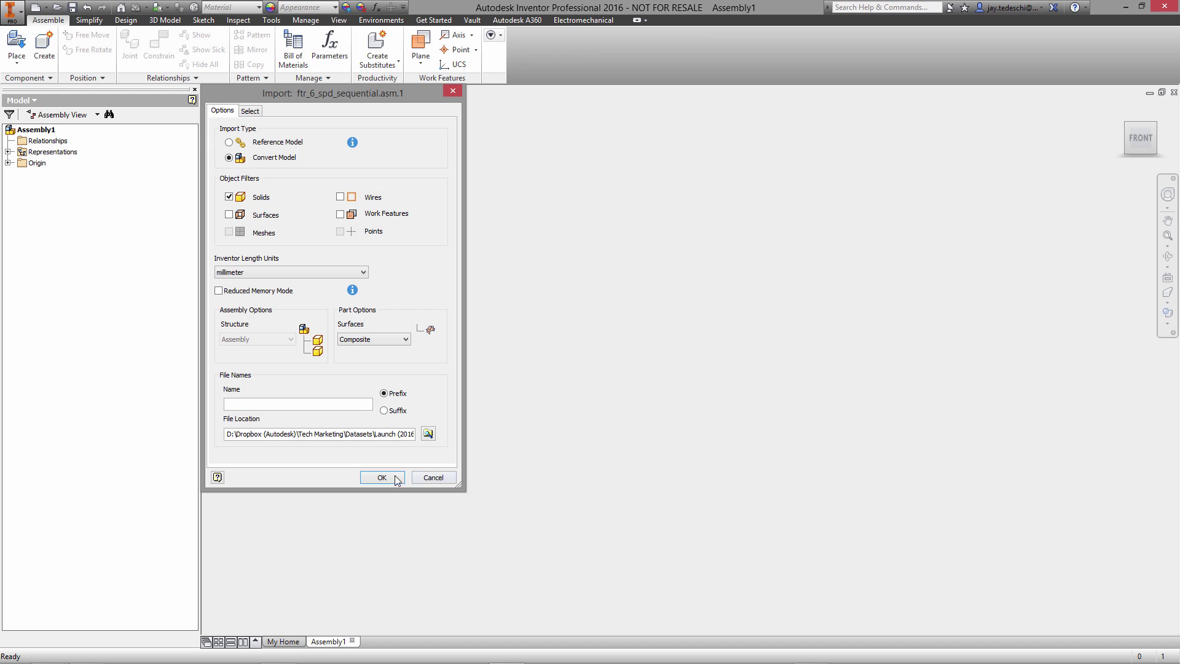
- Accept the import settings so the gearbox loads as ftr_6_spd_sequential.iam
left_click(383, 478)
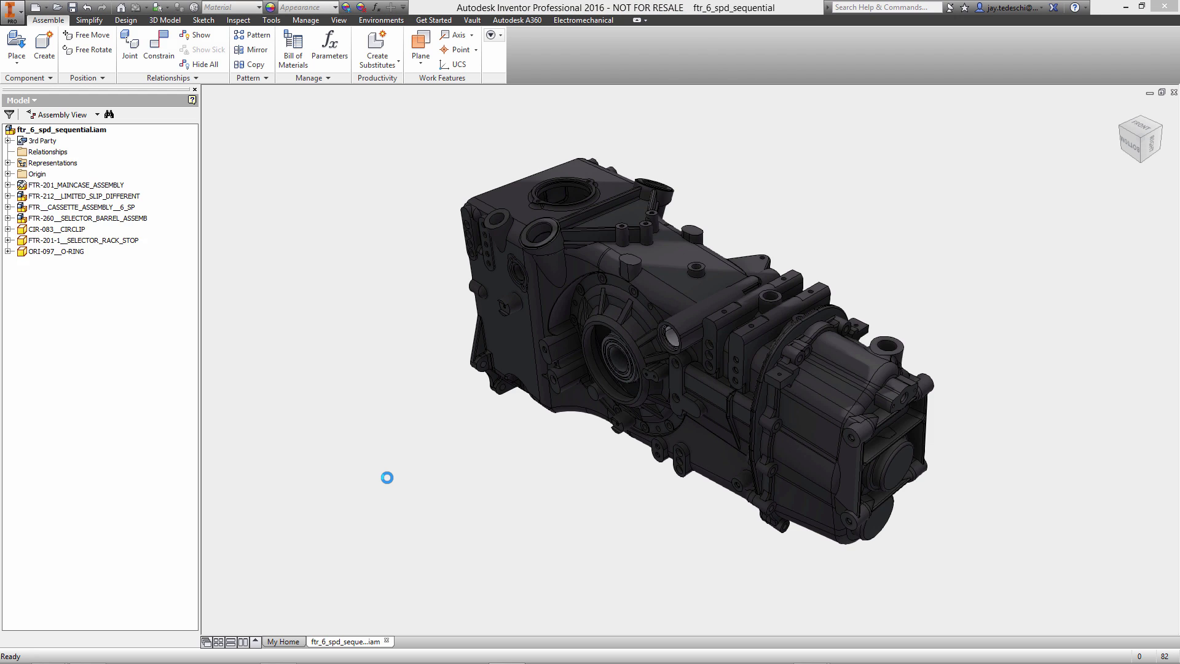
- Switch the gearbox lighting style from Two Lights to Grid Light
left_click(339, 20)
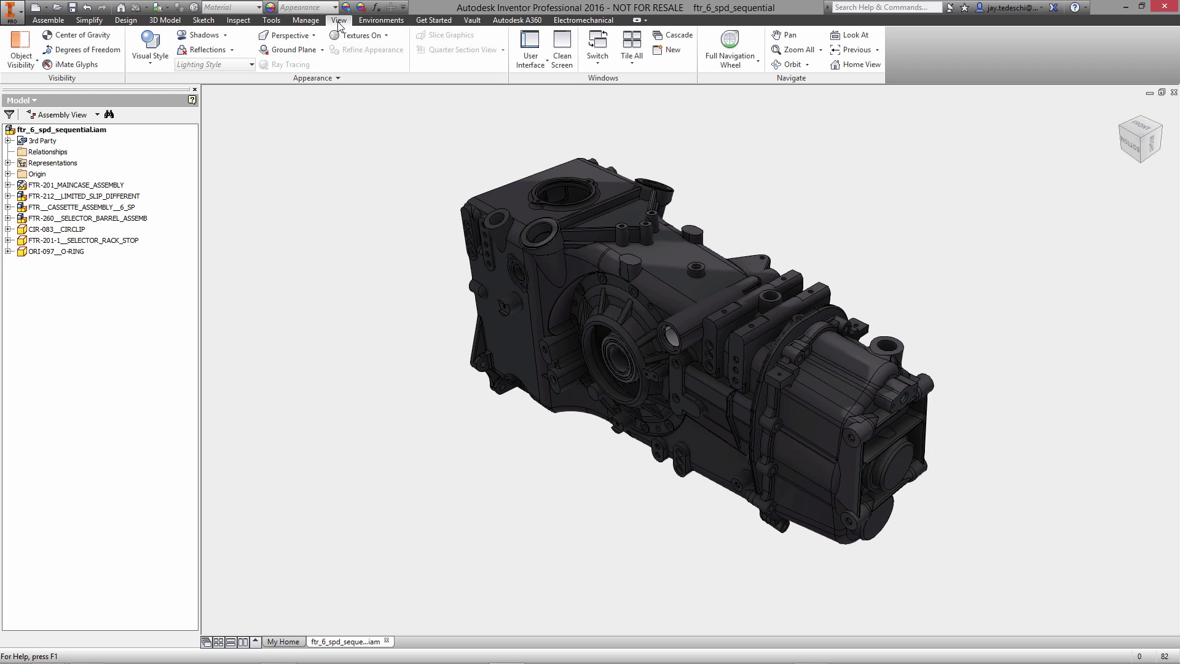
left_click(244, 64)
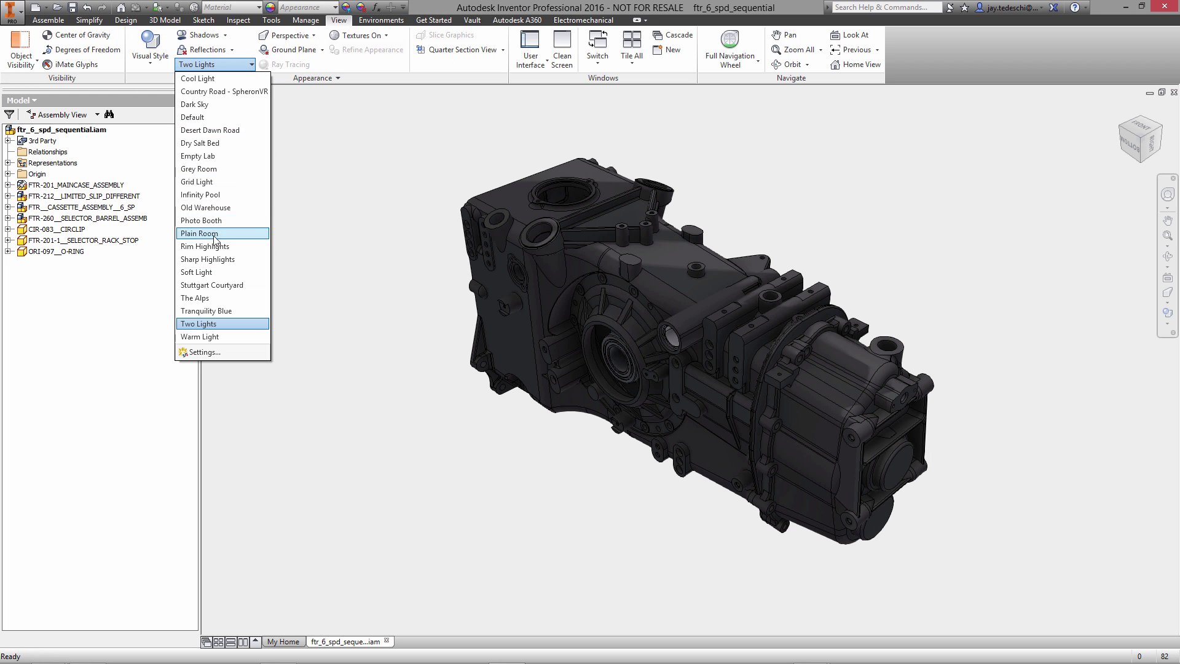
left_click(208, 182)
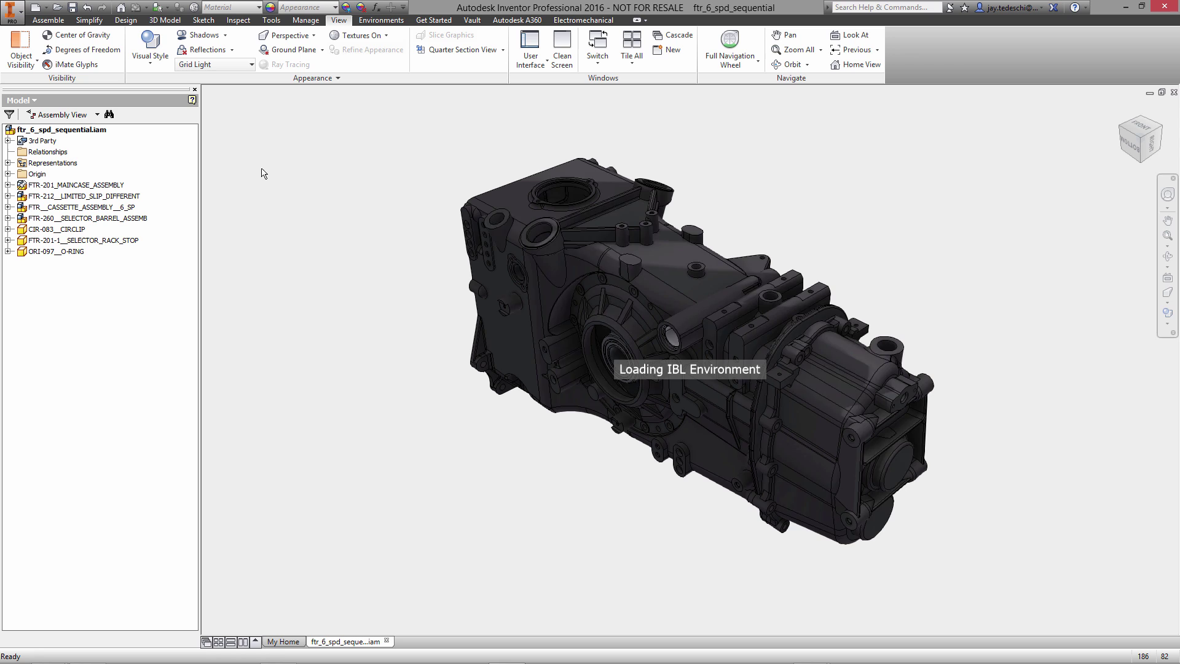
- Save a straight-on view as the home view, then return to Home View
left_click(1149, 132)
right_click(1142, 135)
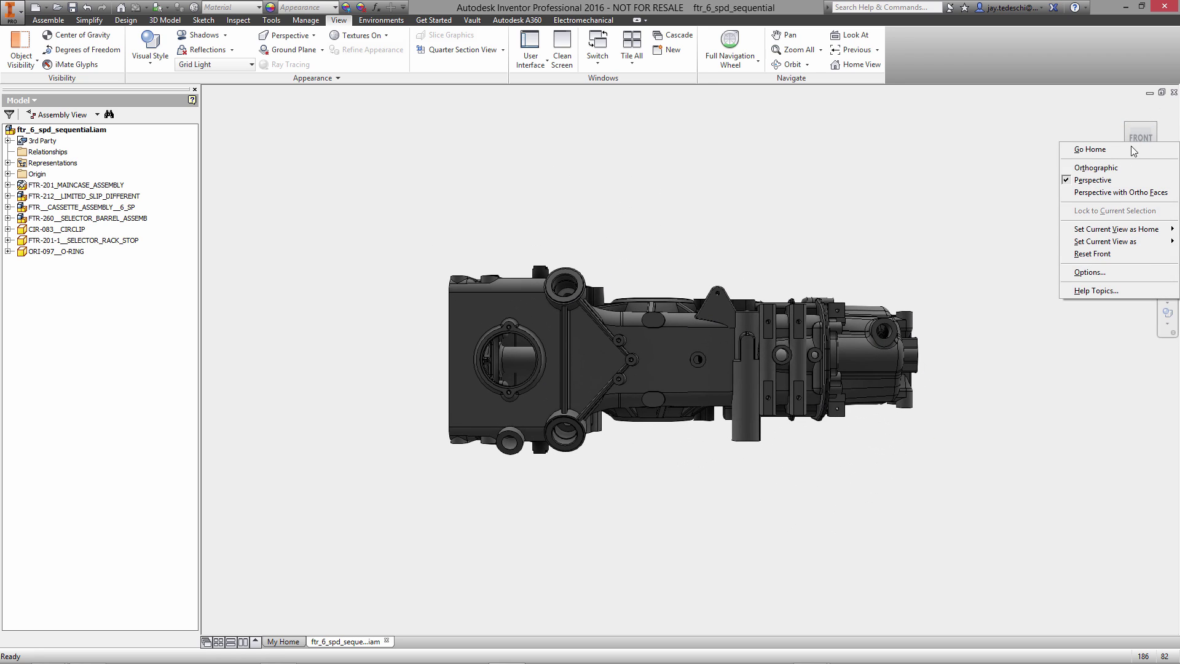
mouse_move(1117, 237)
left_click(1038, 242)
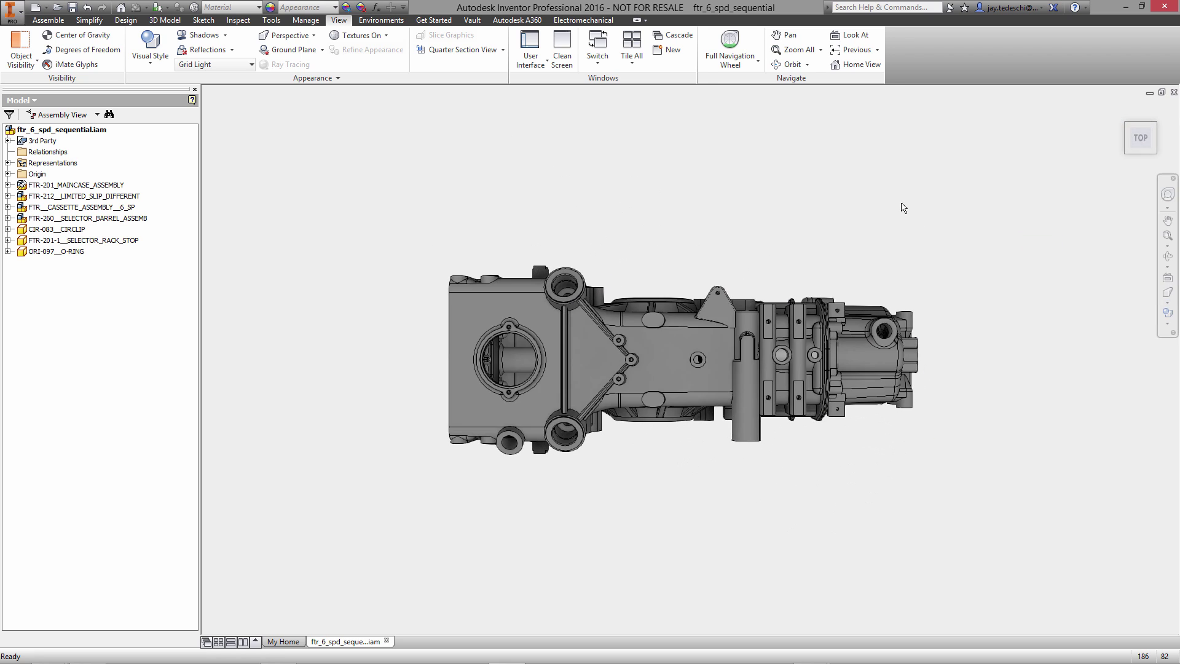
key("F6")
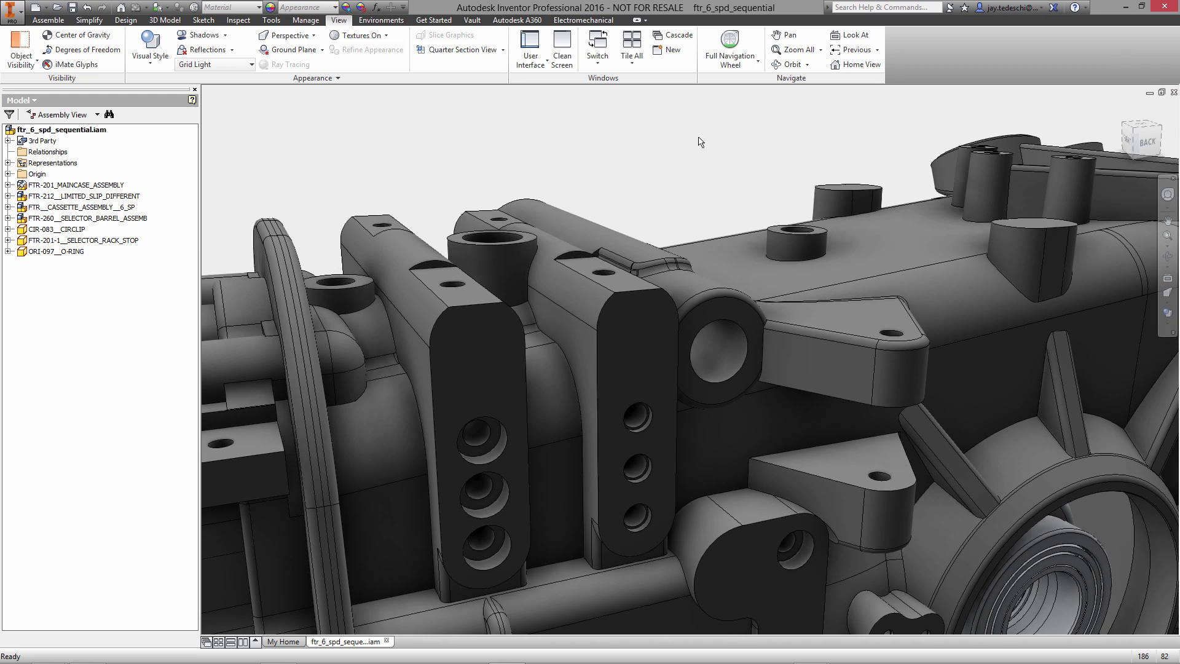
- Place M-TR-1055.iam in the housing bore, then set selection to Part Priority
right_click(701, 148)
left_click(702, 120)
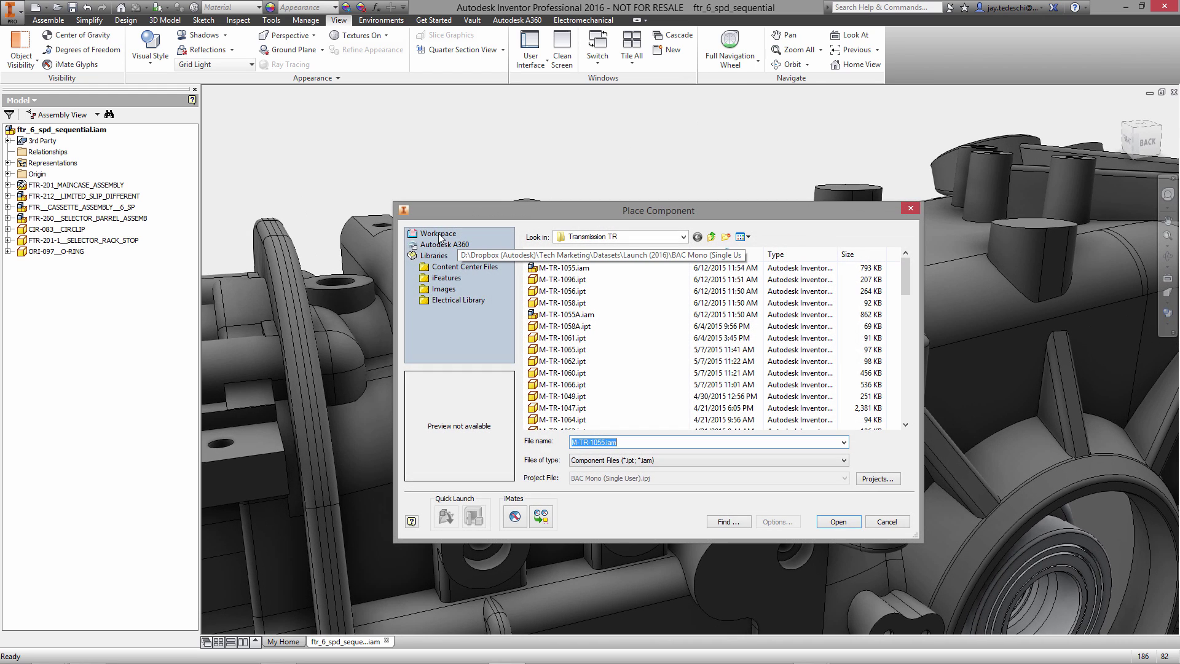
left_click(578, 270)
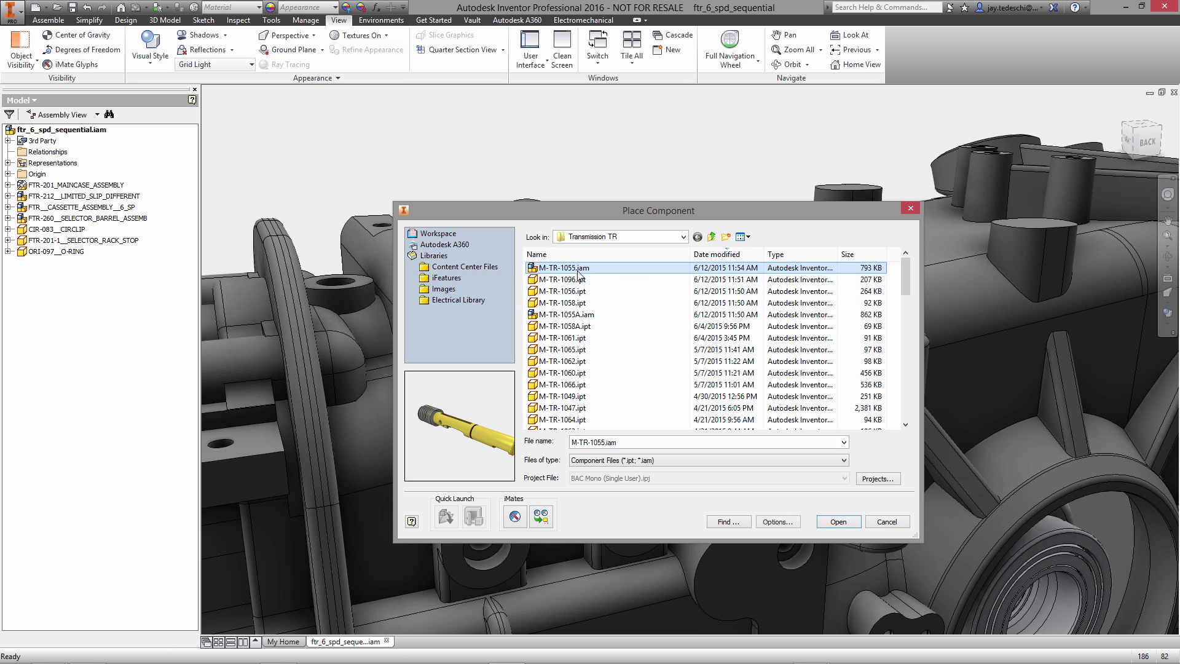
left_click(838, 522)
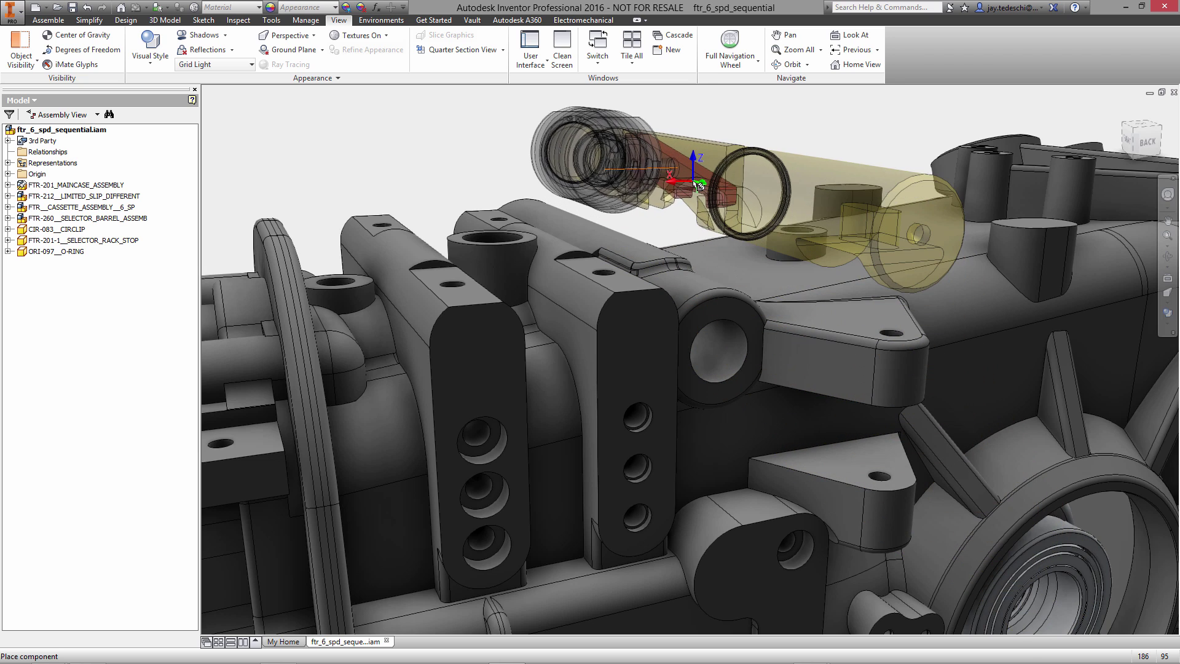
left_click(731, 200)
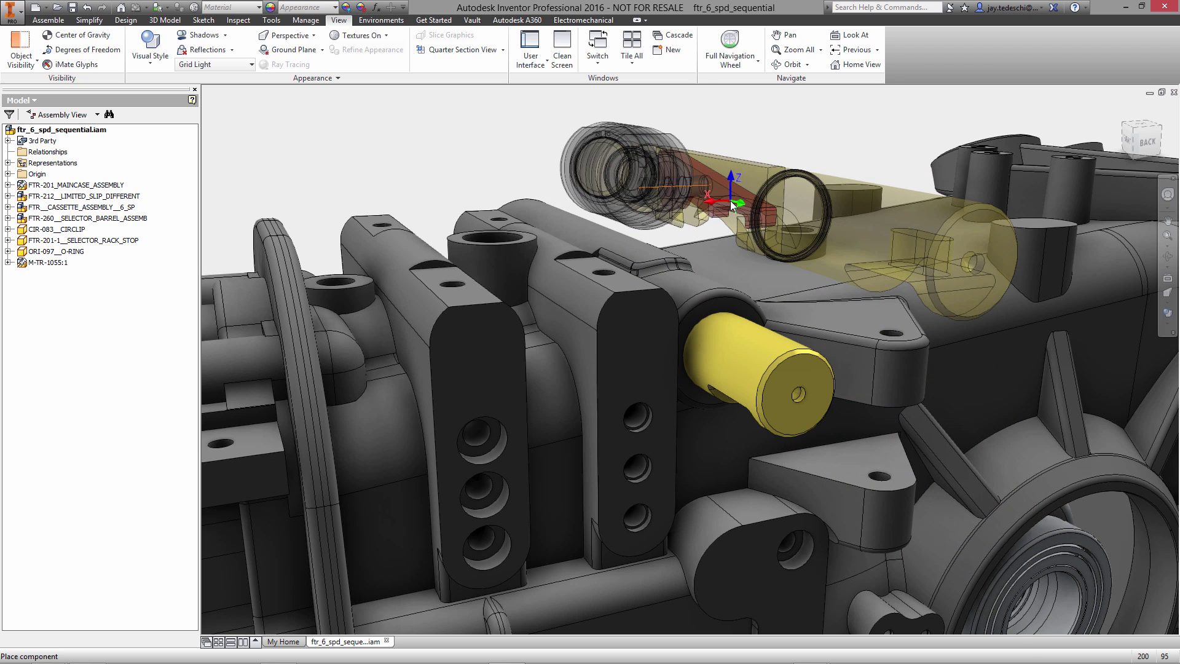
right_click(721, 171)
left_click(763, 172)
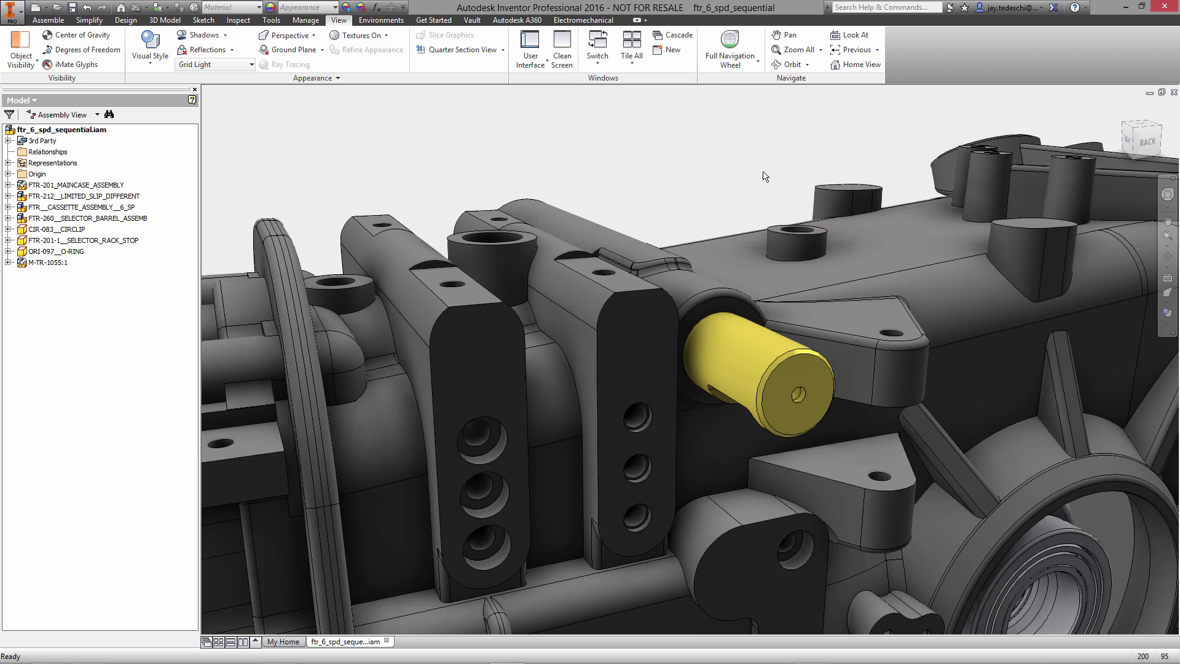
right_click(708, 158)
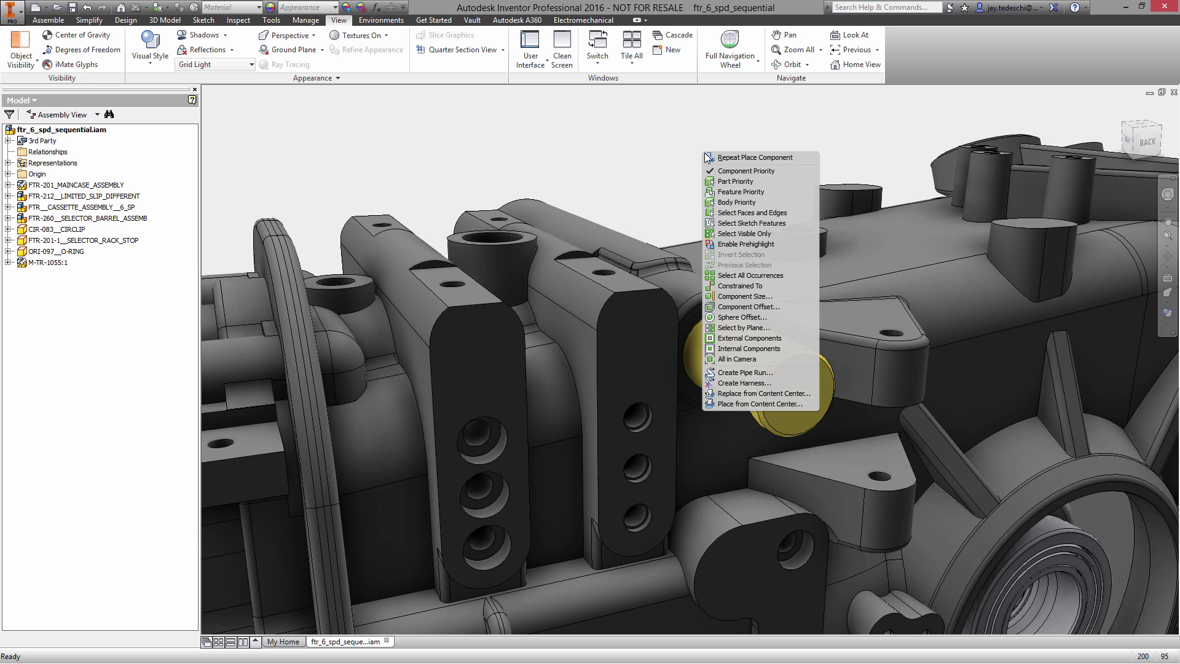
left_click(727, 189)
- Direct-edit the maincase bore face to a 22.3 mm diameter and finish editing the housing
double_click(768, 277)
scroll(741, 336, "up", 5)
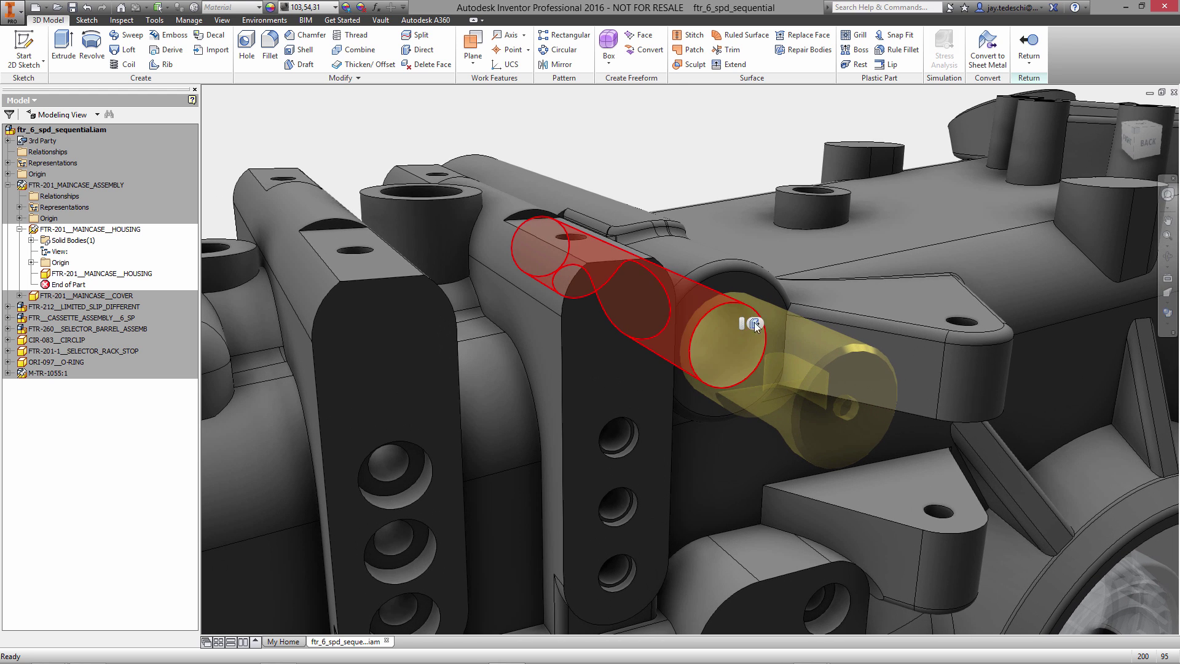
left_click(754, 319)
left_click(755, 323)
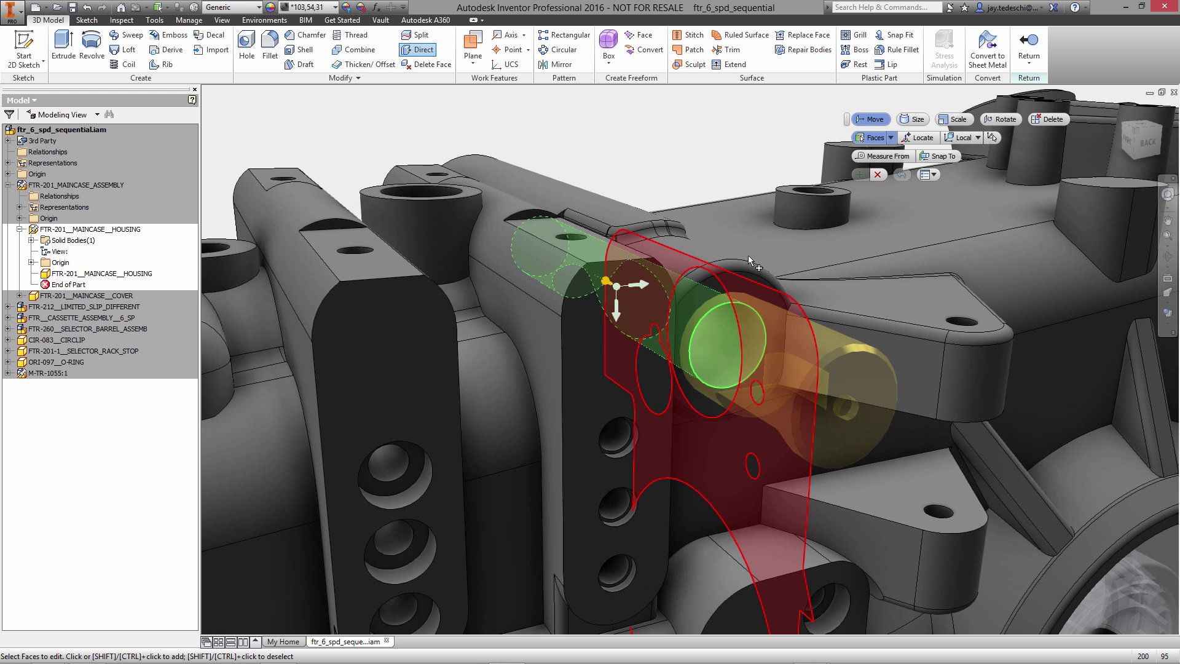
left_click(916, 118)
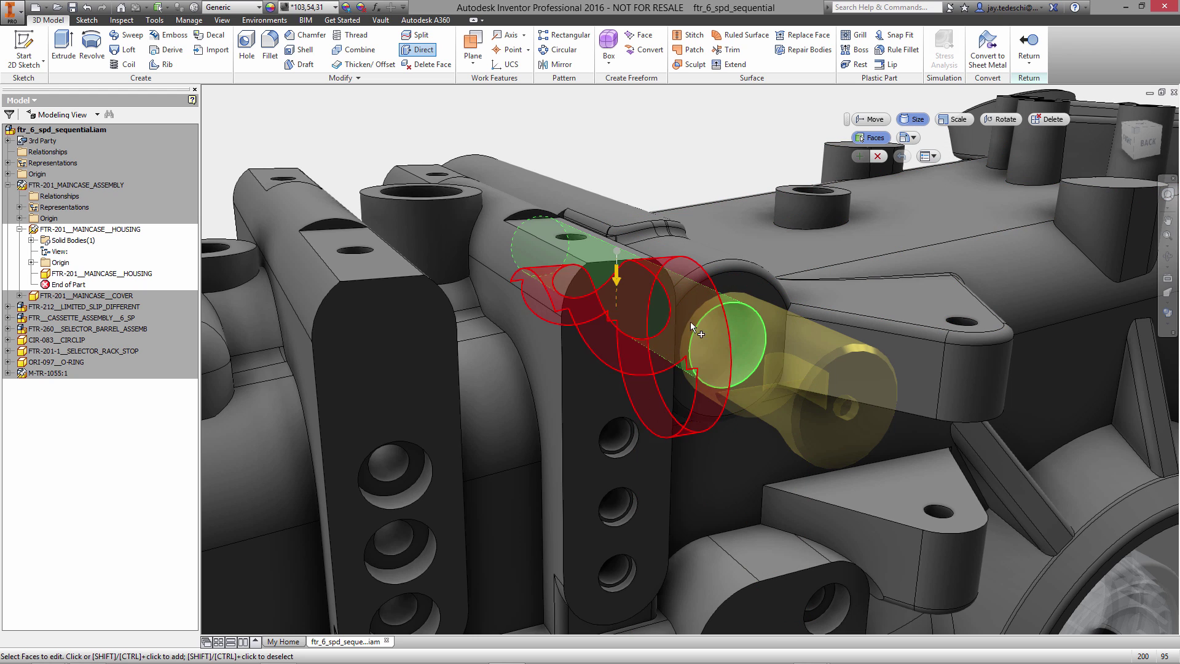
mouse_move(616, 274)
left_mouse_down()
mouse_move(615, 289)
mouse_move(615, 274)
left_mouse_up()
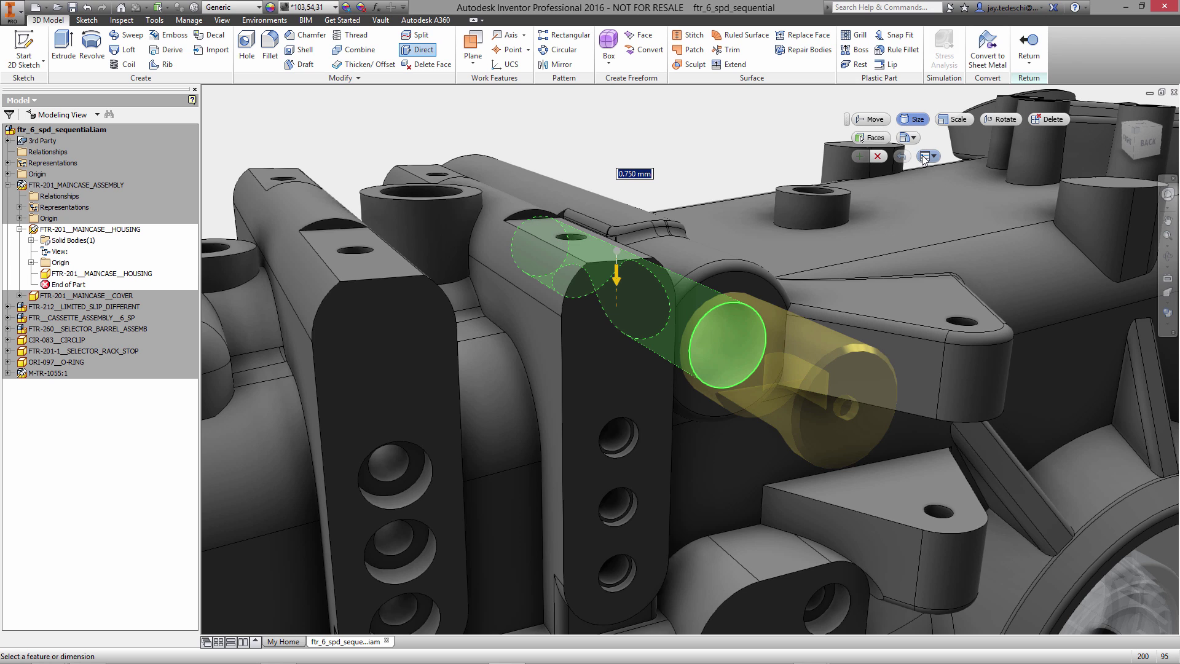
left_click(914, 138)
left_click(927, 167)
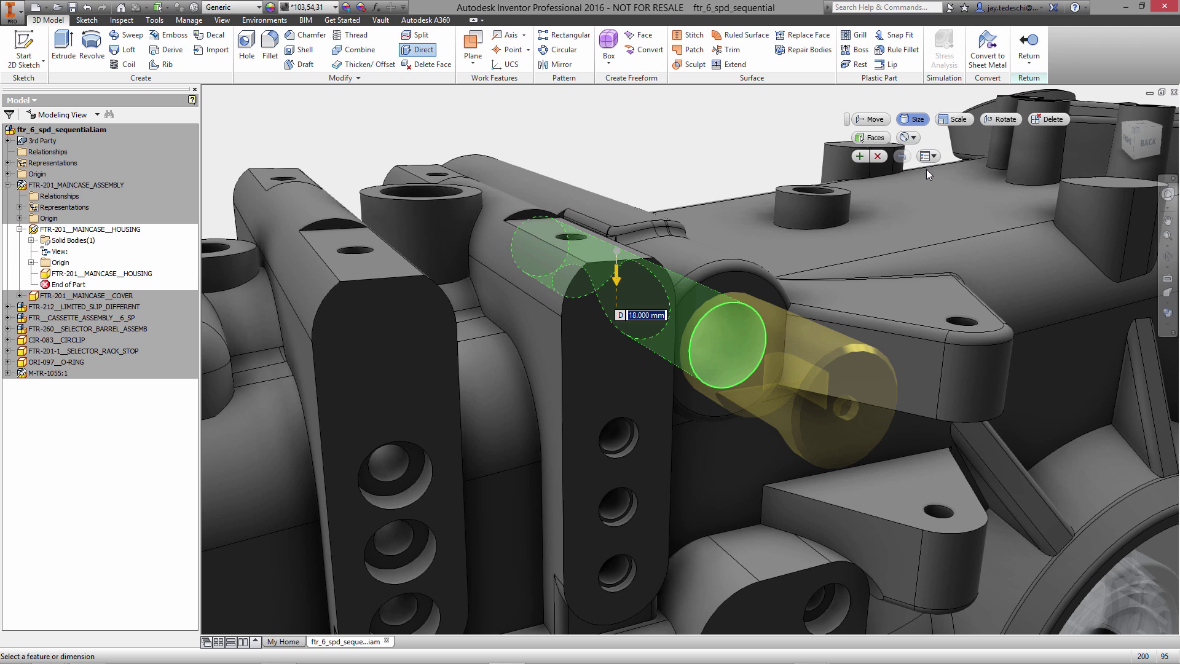
type("22")
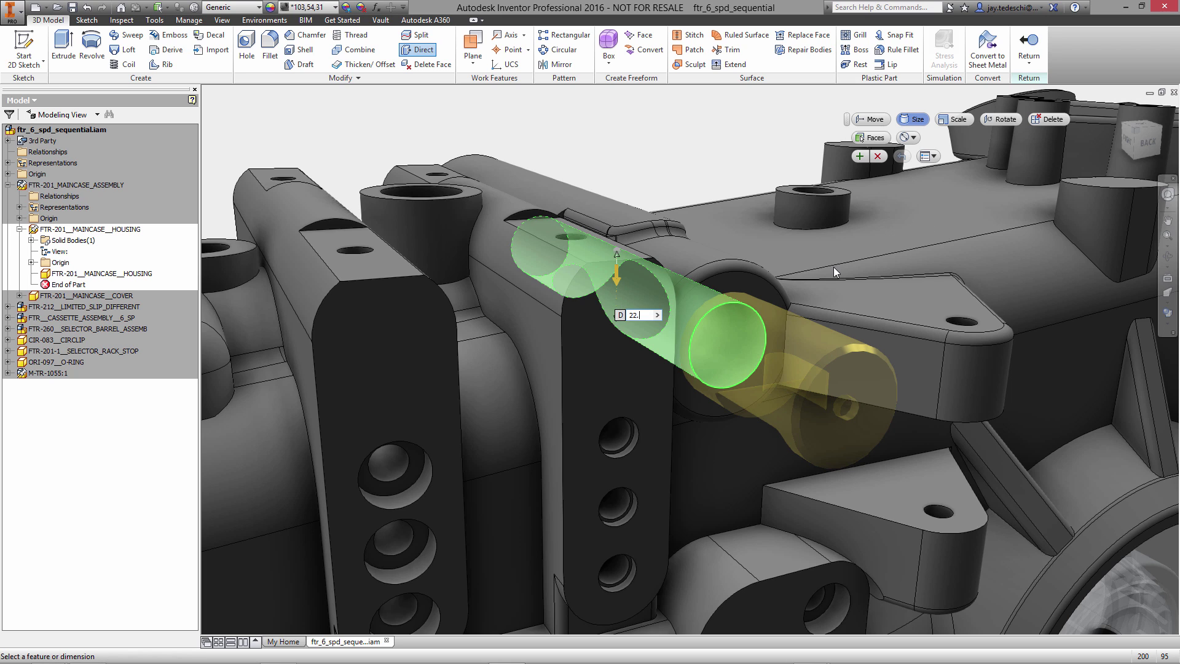
type(".3")
key("Return")
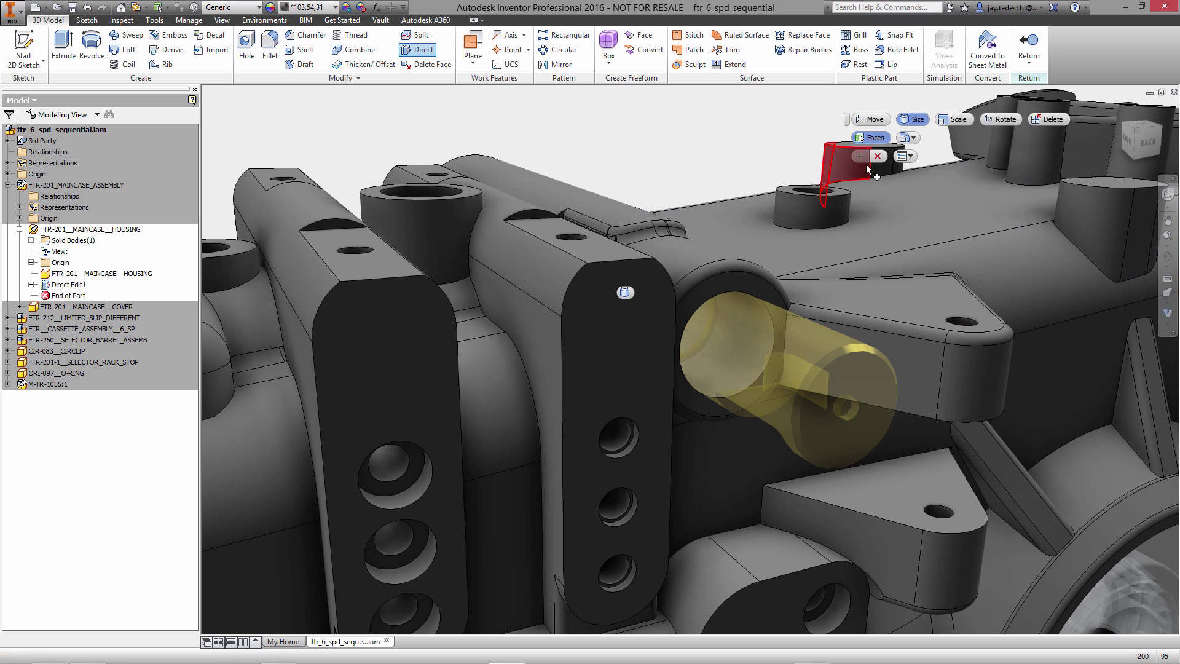
right_click(721, 143)
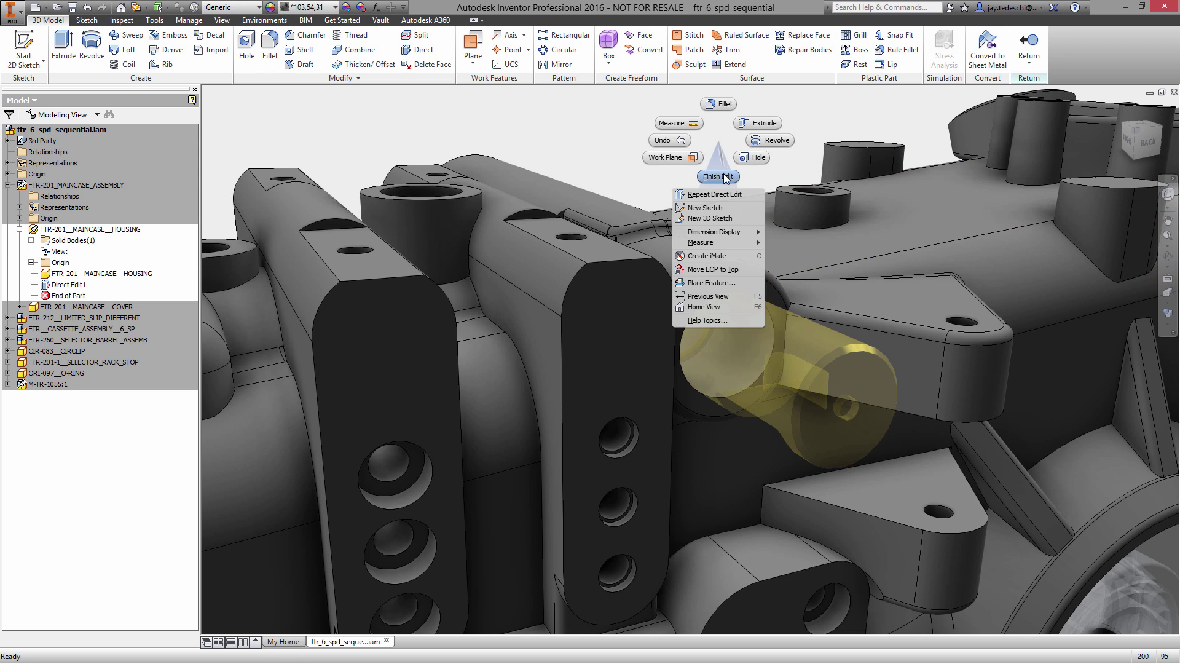
left_click(720, 165)
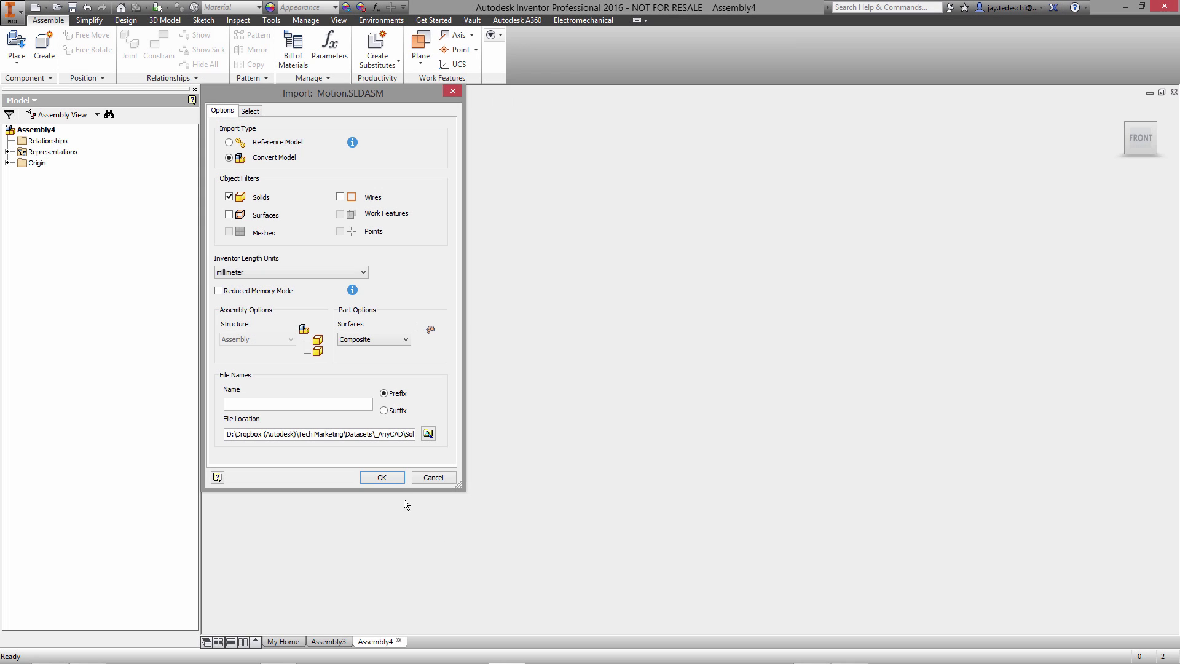
- Import Motion.SLDASM with Convert Model kept, opening it as Motion.iam
left_click(382, 478)
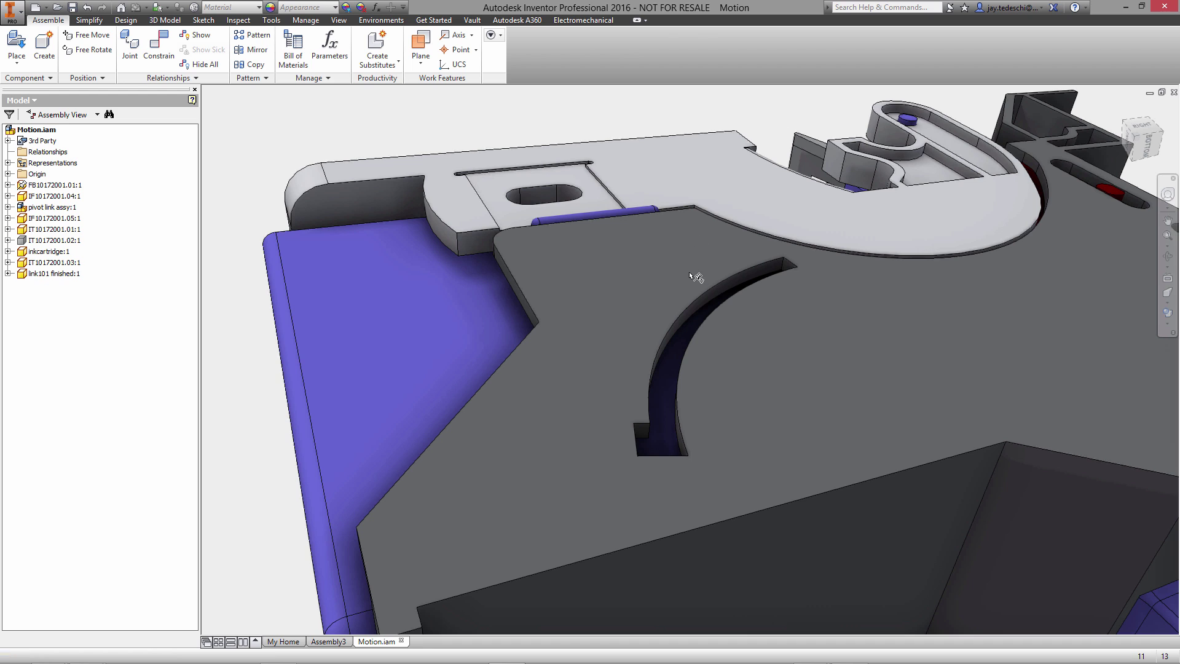
- Edit plate FB10172001.01 in place and size the curved slot's outer face to radius 20 mm
double_click(689, 272)
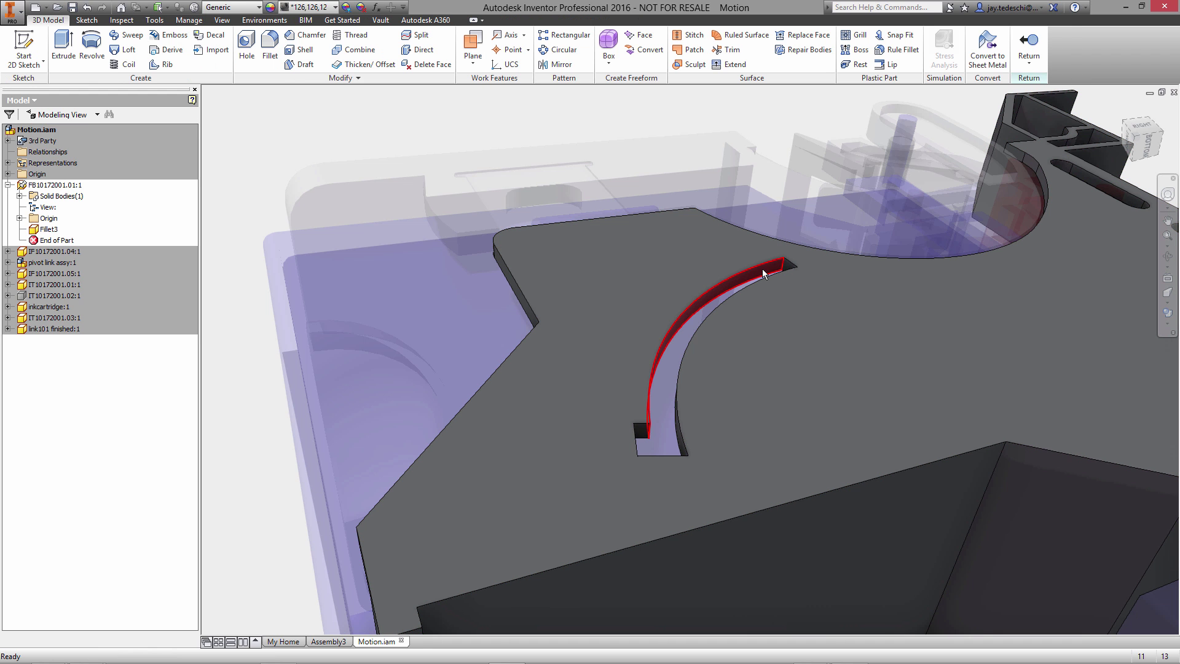
left_click(763, 274)
left_click(778, 261)
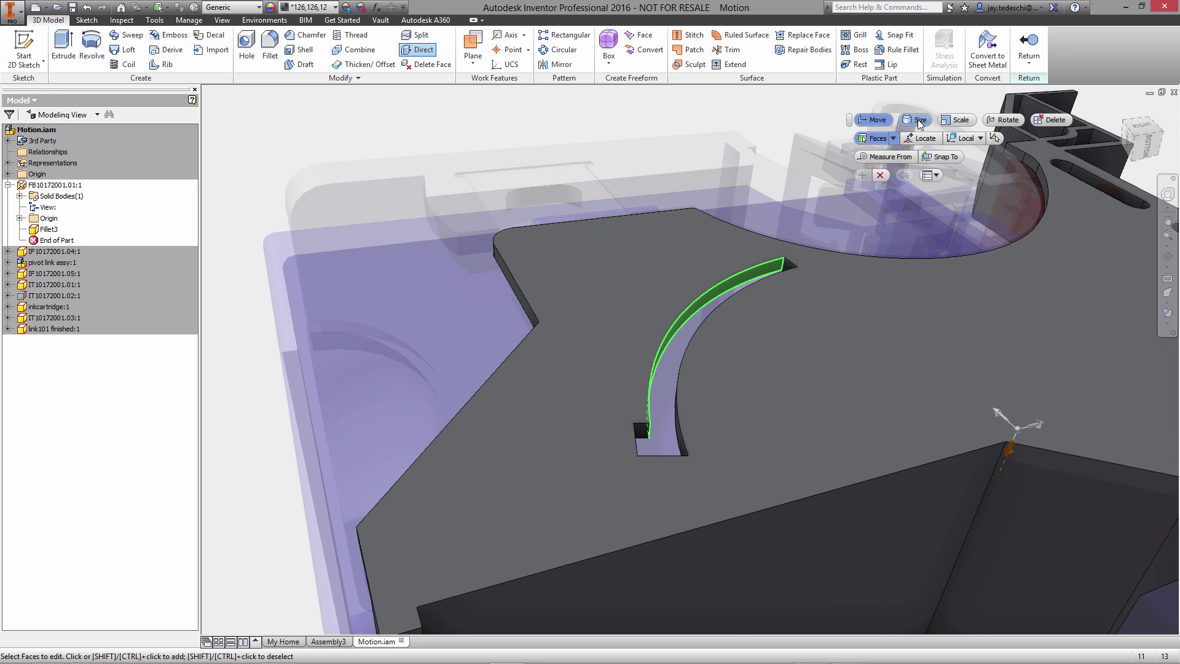
left_click(919, 123)
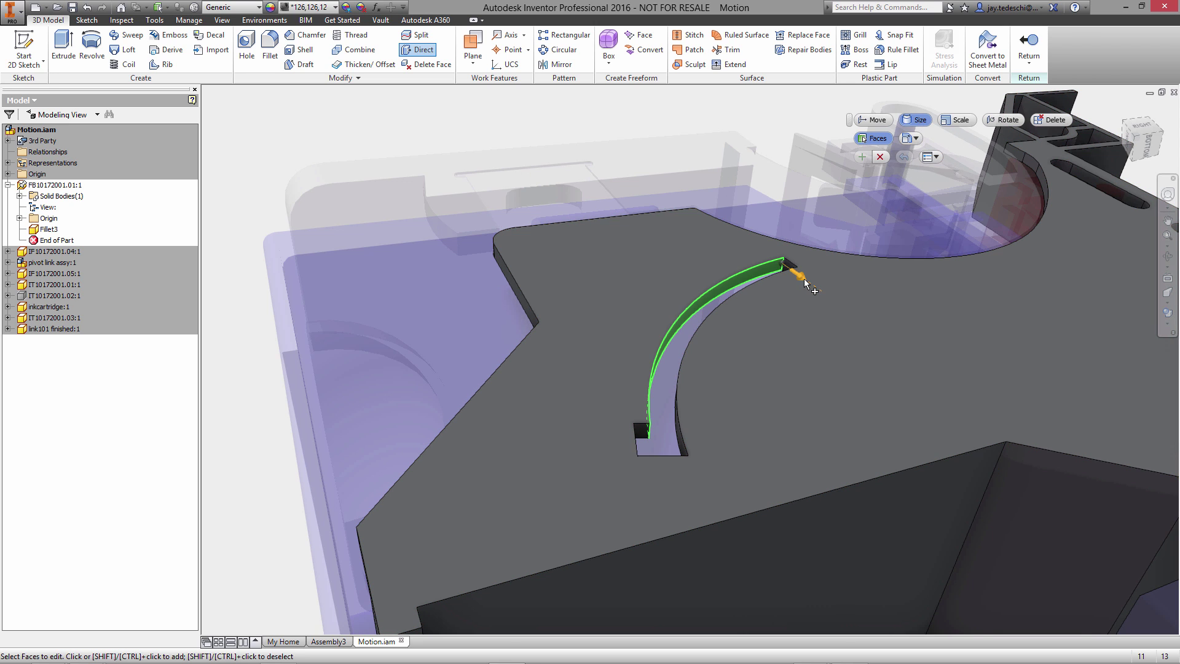
left_click_drag(804, 285, 810, 287)
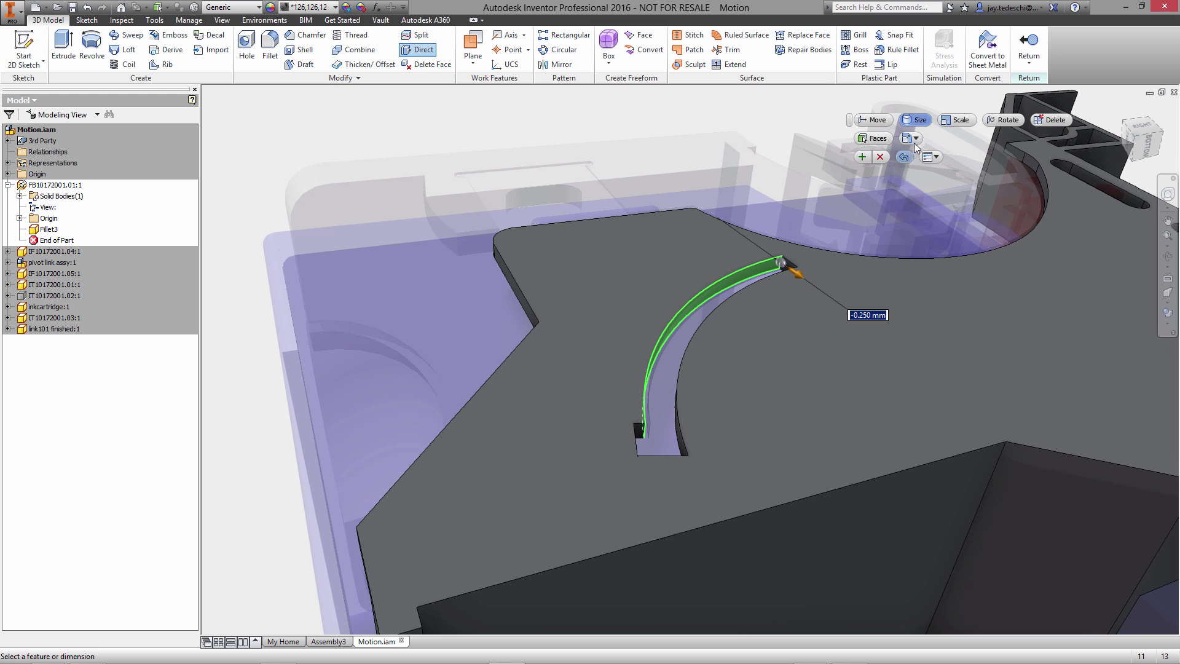
left_click(916, 141)
left_click(926, 183)
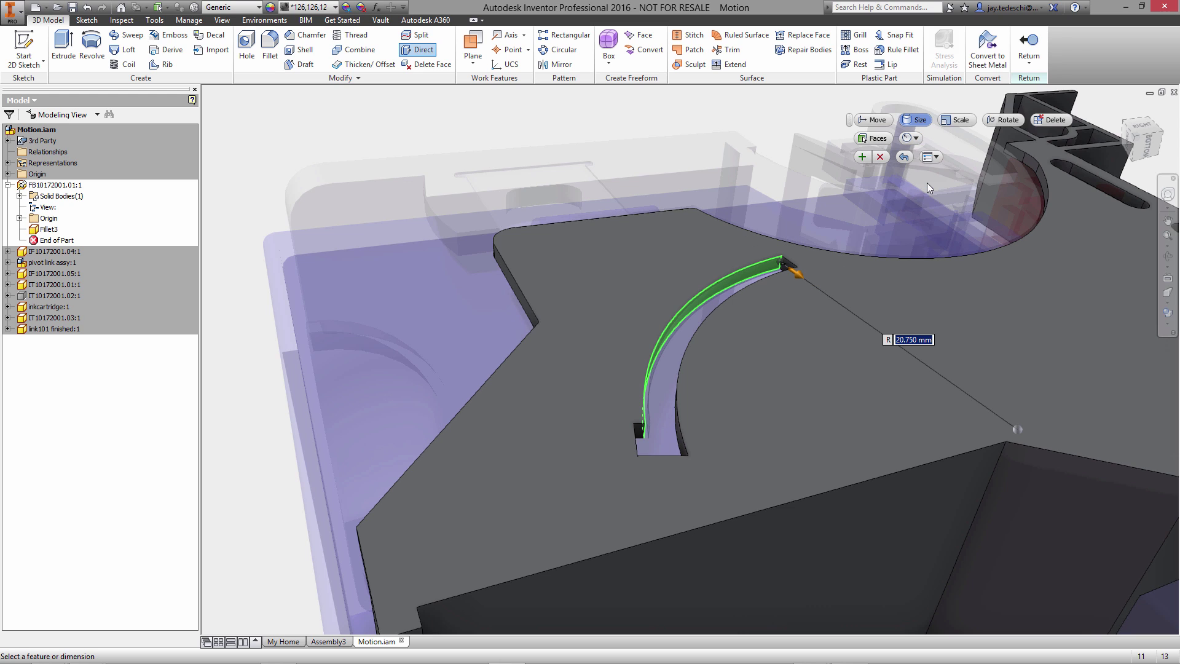
type("20")
key("Return")
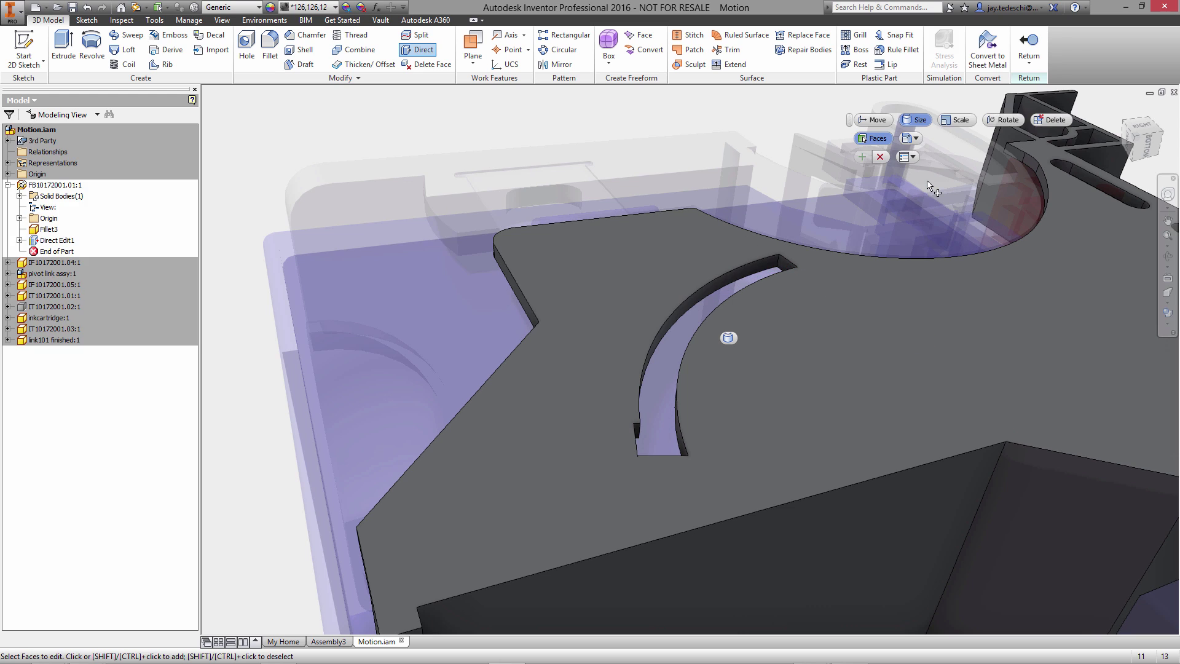
- Move the two slot side faces 0.750 mm, with the move origin at the plate corner
left_click(881, 123)
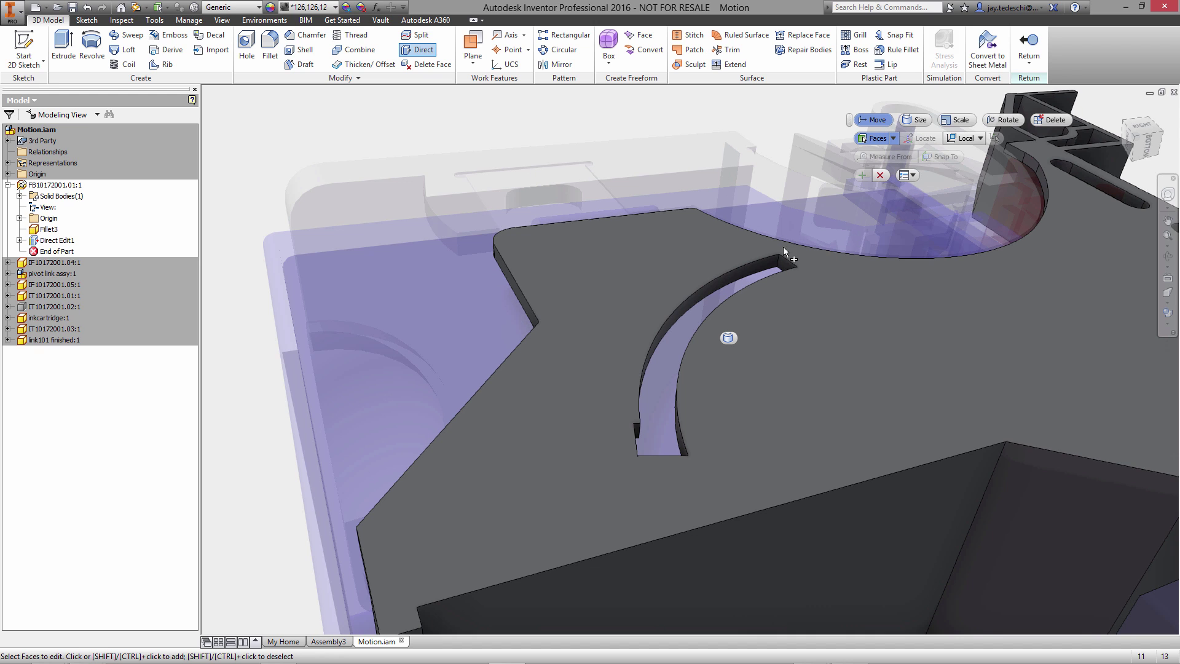
left_click(778, 262)
left_click(682, 451)
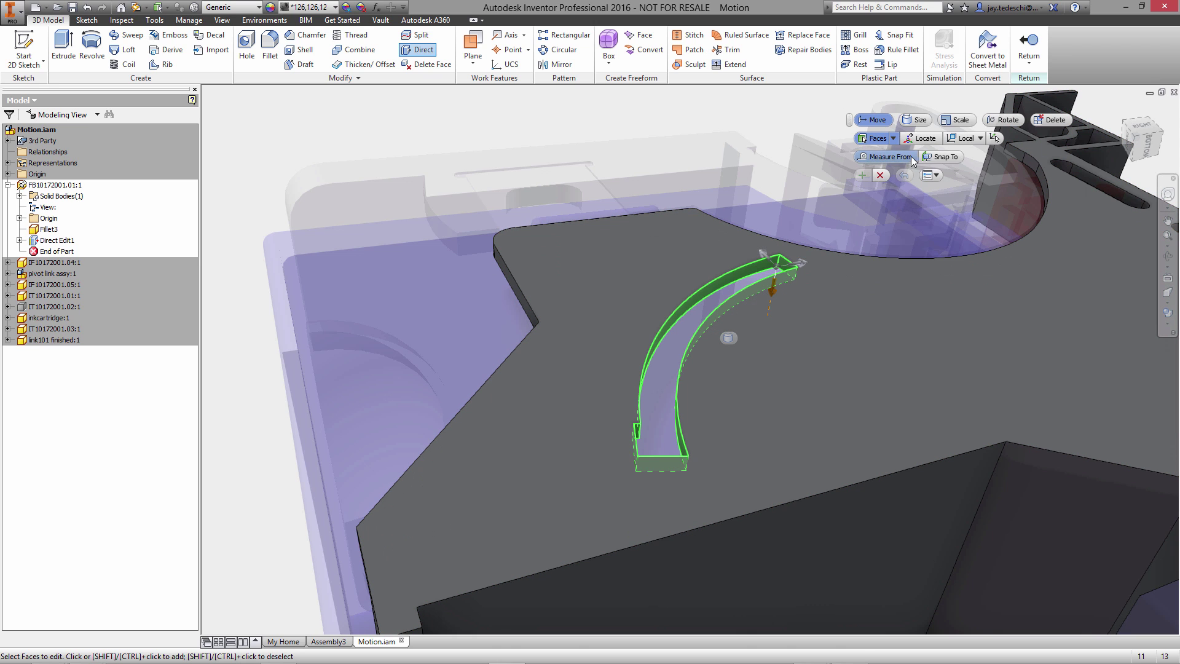
left_click(921, 137)
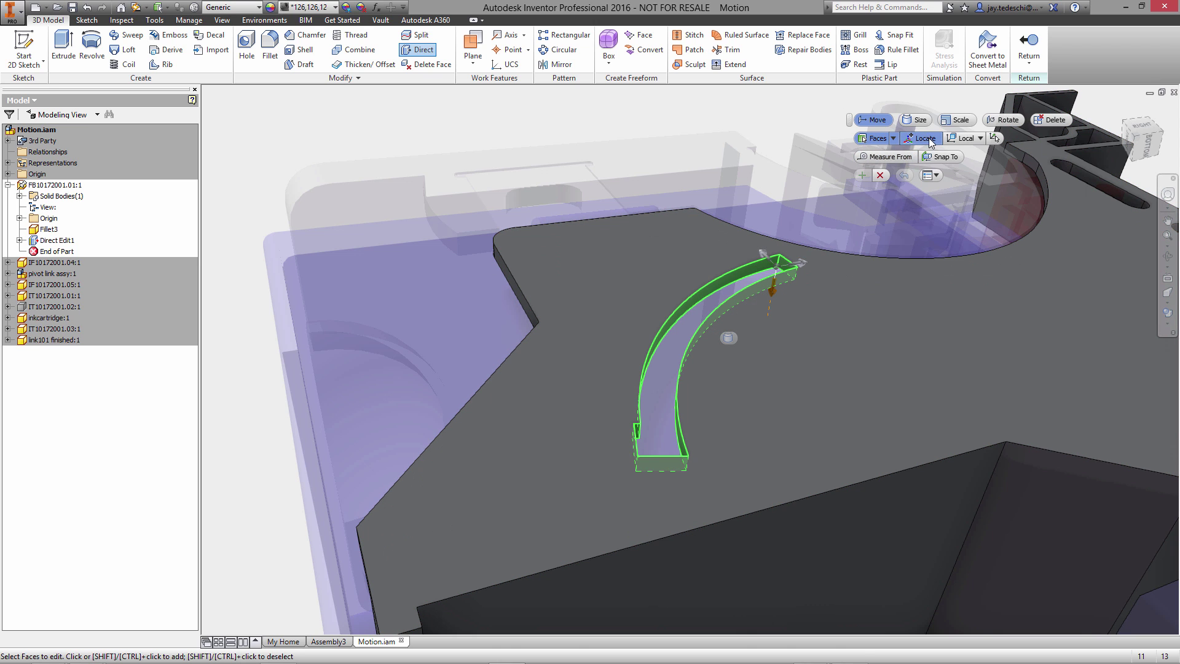
left_click(699, 287)
left_click_drag(1004, 406, 986, 428)
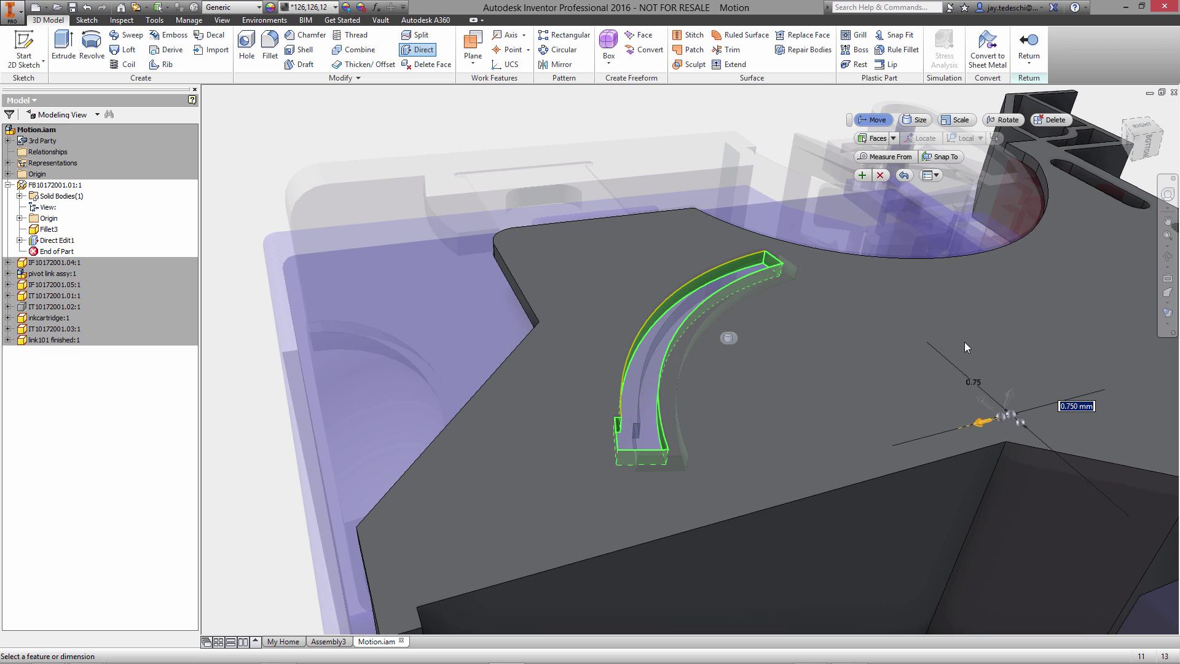
left_click(863, 176)
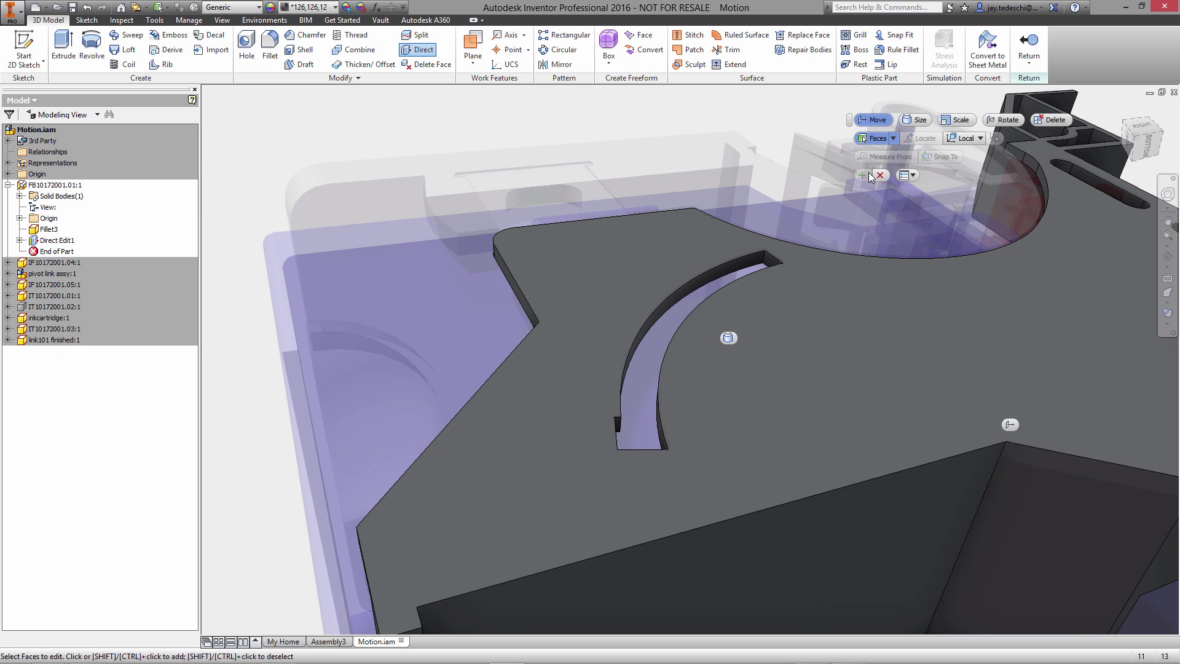
- Rotate the four slot faces 5° about the plate corner and finish the direct edit
left_click(1004, 119)
left_click(760, 264)
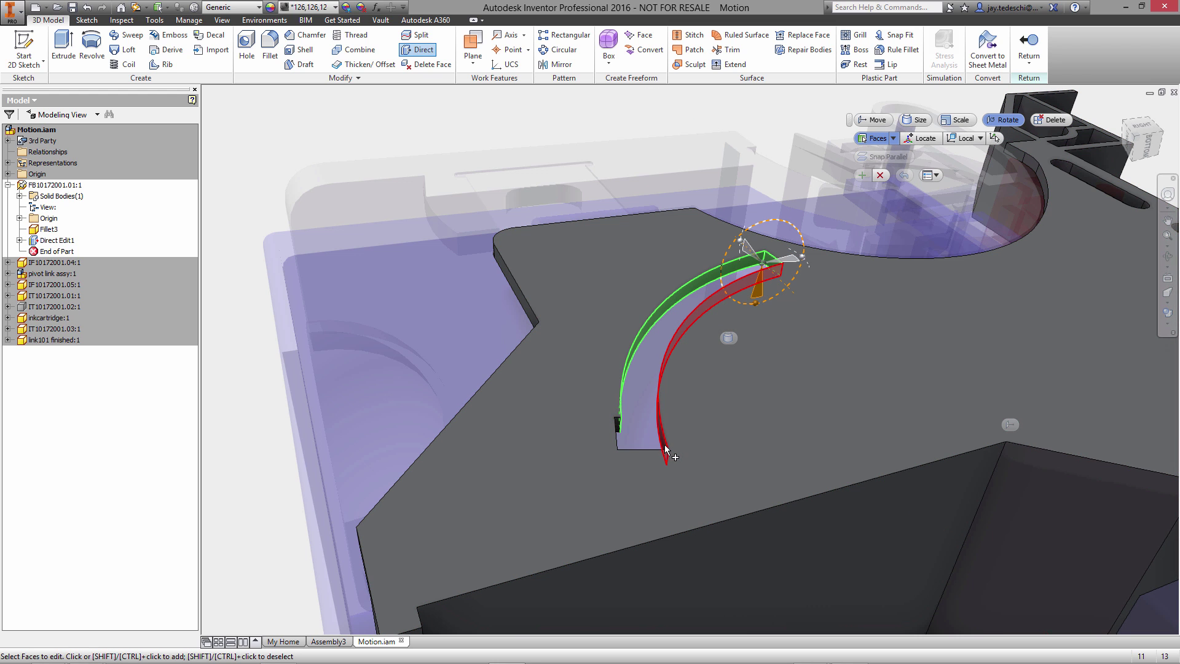
left_click(665, 445)
left_click(617, 428)
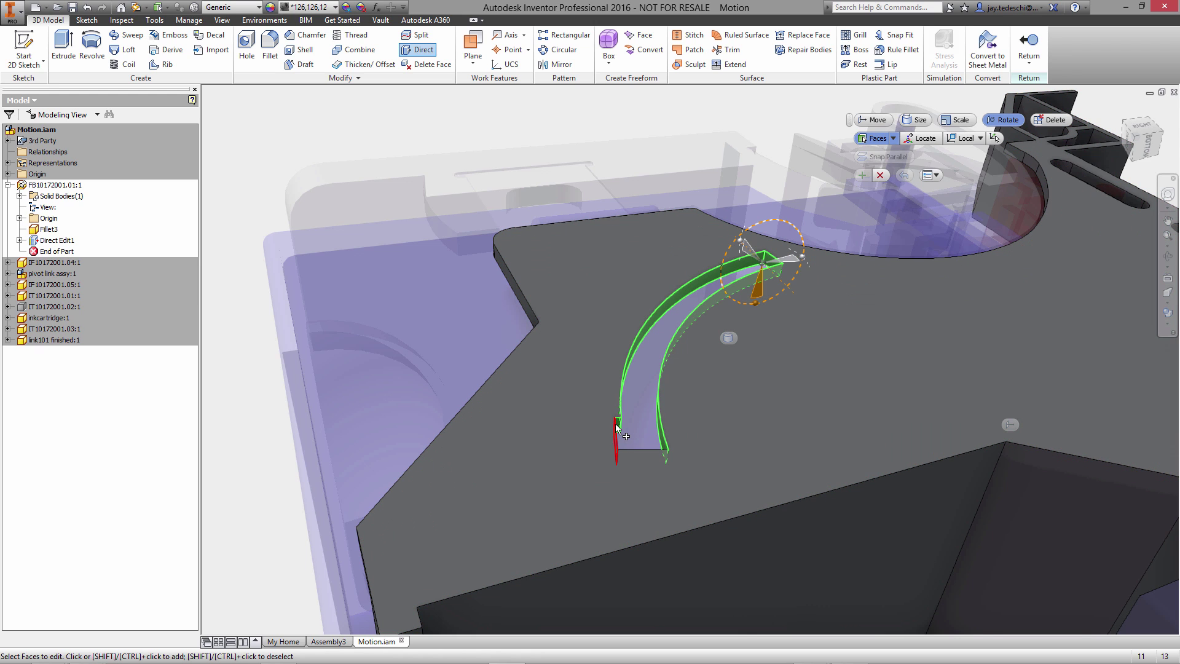
left_click(655, 453)
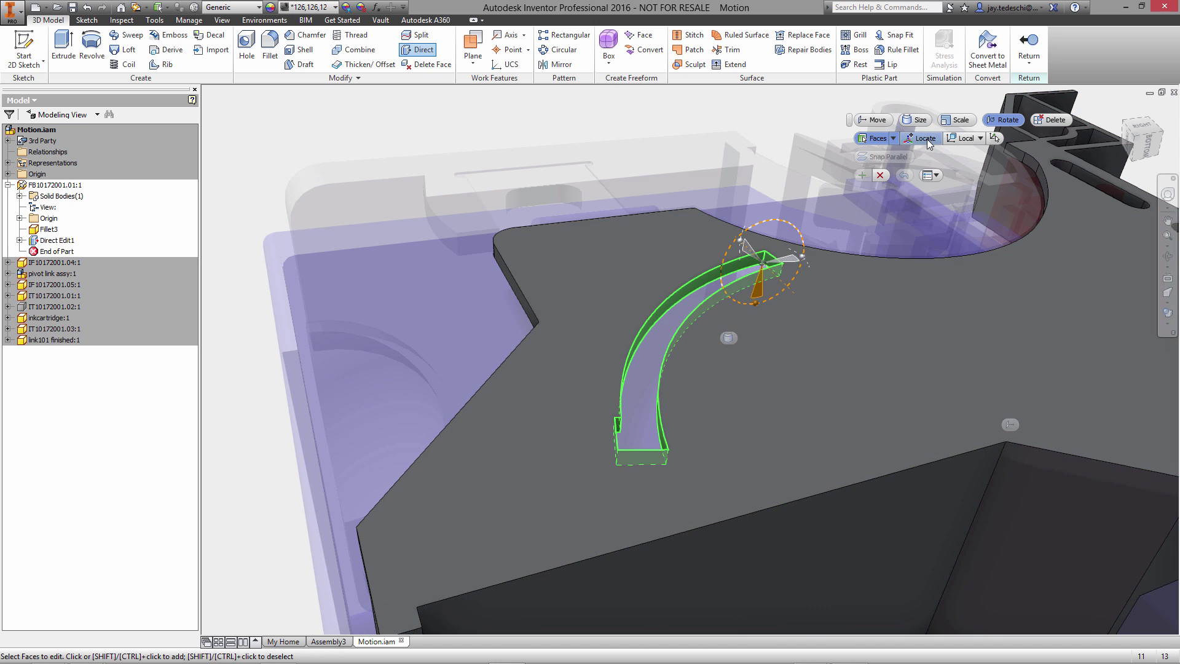
left_click(921, 138)
left_click(1001, 417)
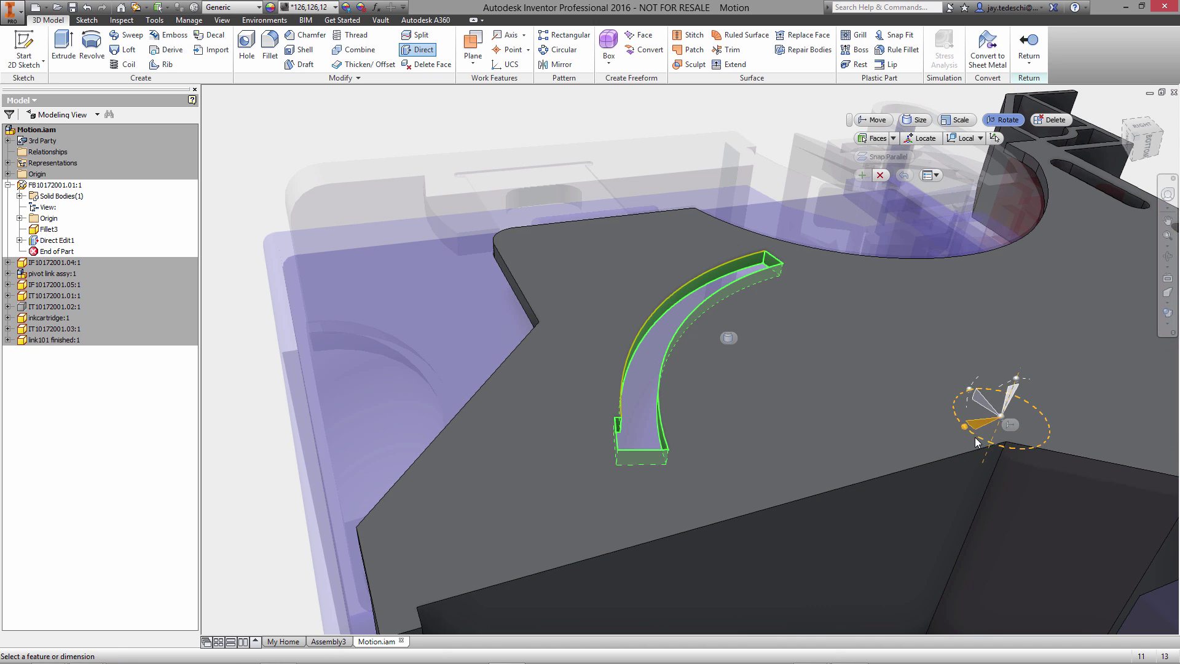
left_click_drag(965, 427, 968, 431)
left_click(862, 177)
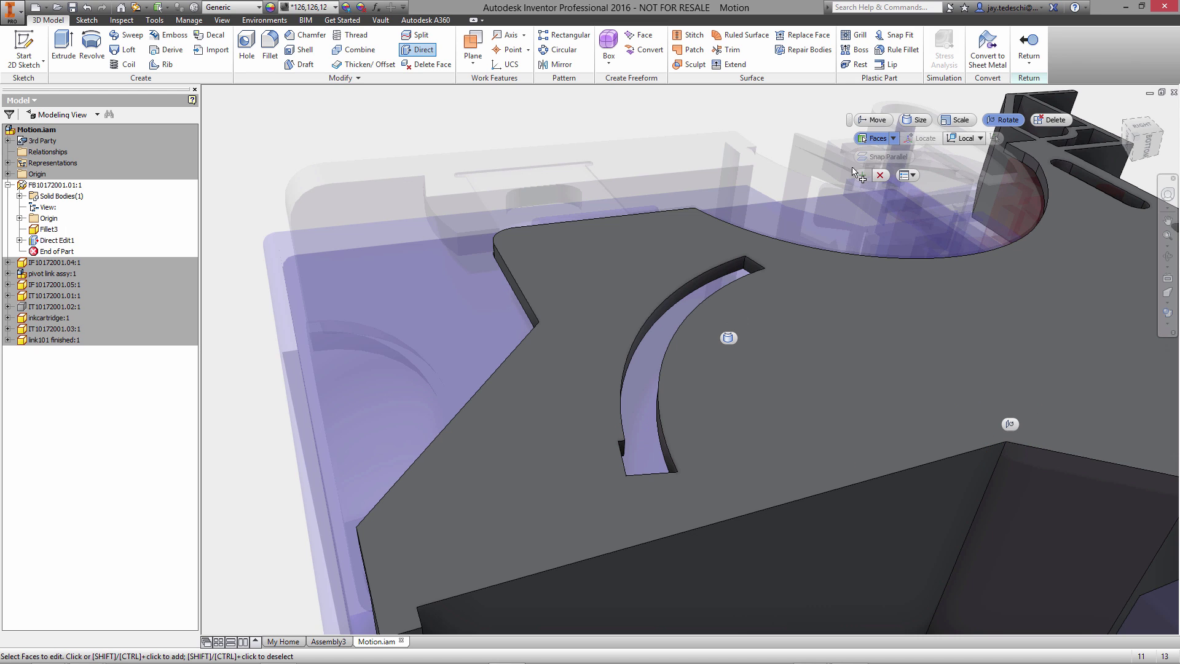
left_click(881, 176)
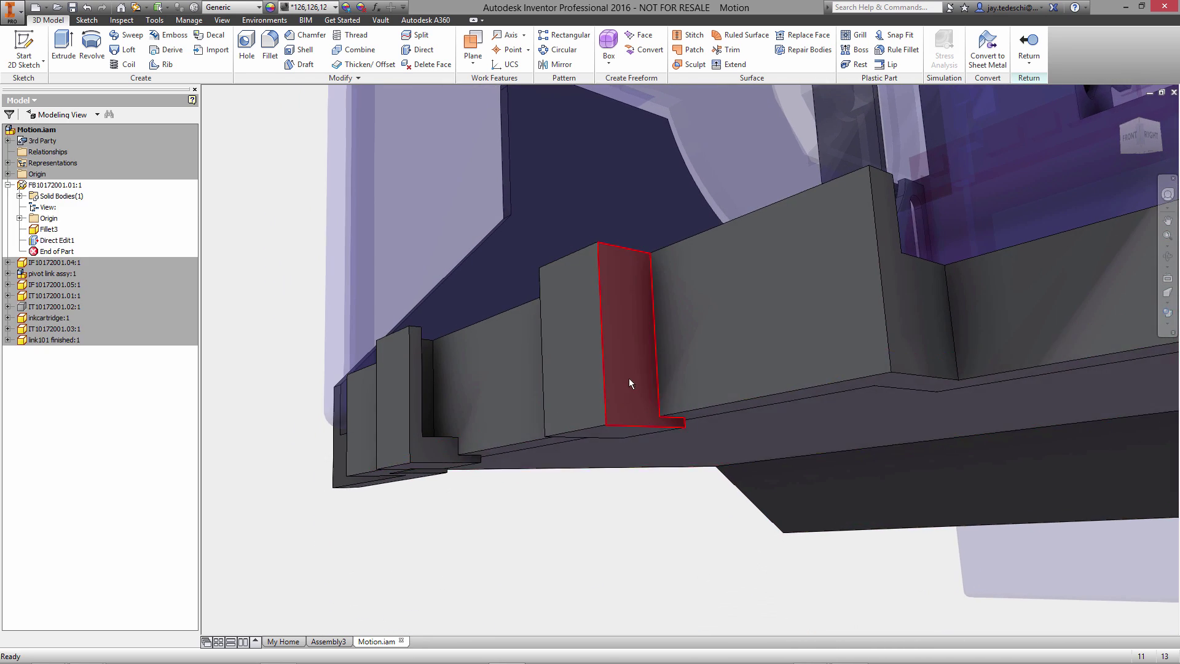
- Move the upright block's faces 8 mm along the beam, snapping to a beam face
left_click(628, 375)
left_click(642, 366)
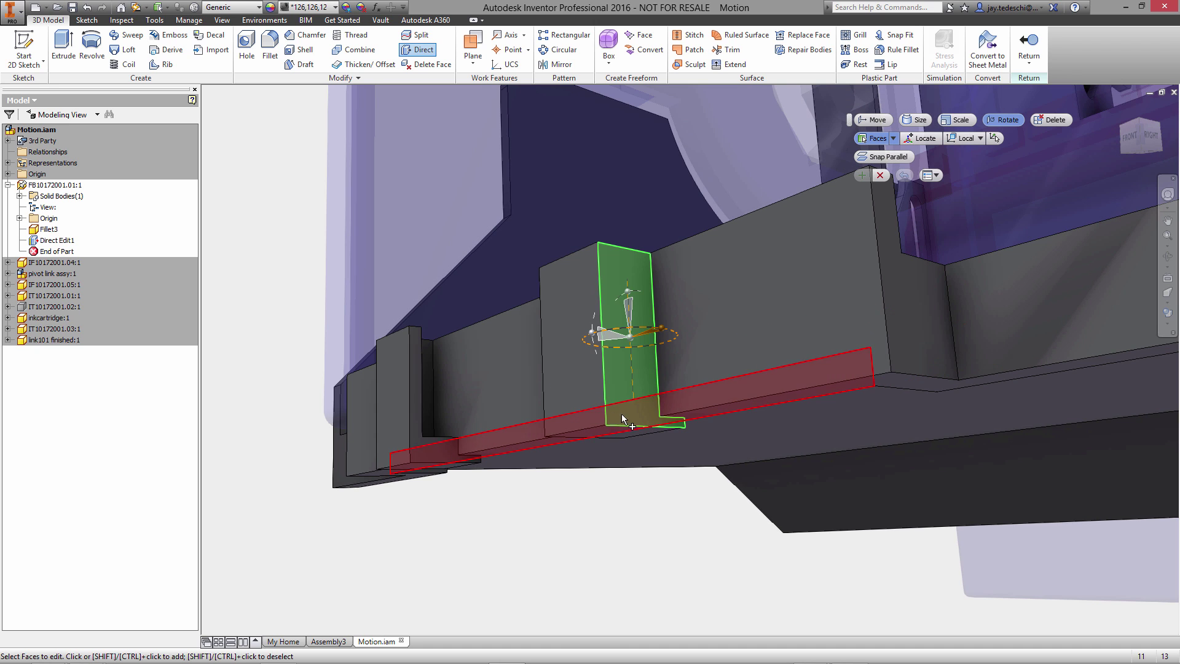
left_click(584, 399)
left_click(605, 432)
left_click(865, 122)
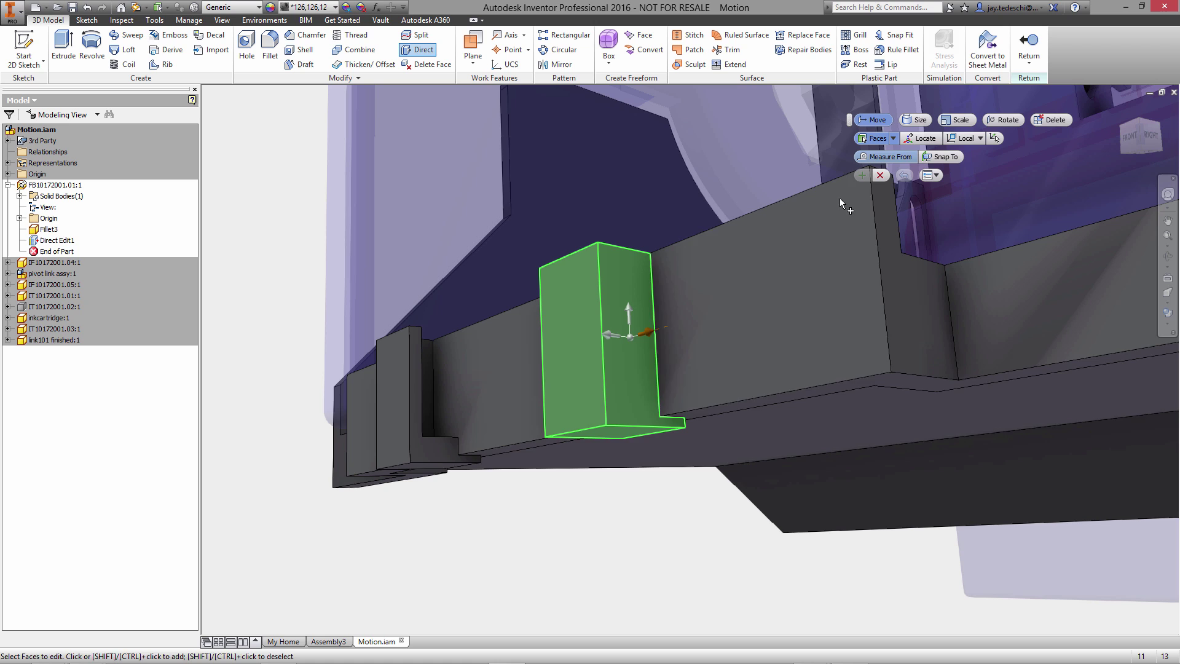
left_click(659, 430)
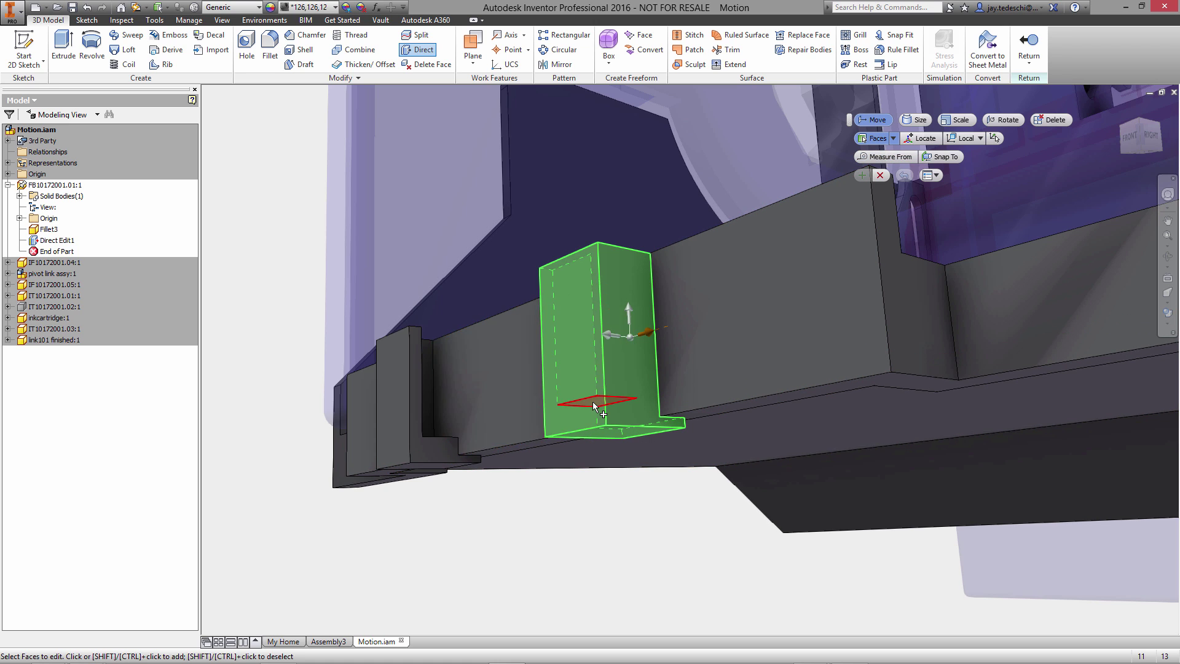
left_click(618, 377)
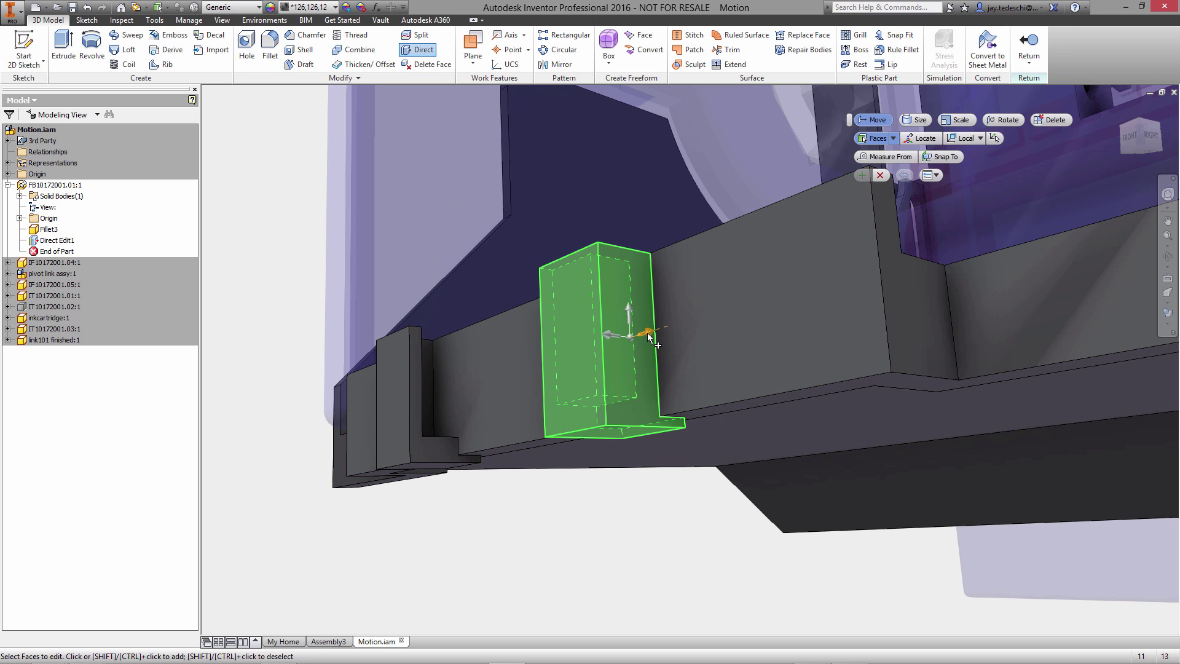
left_click_drag(648, 334, 717, 314)
left_click(941, 159)
left_click(911, 310)
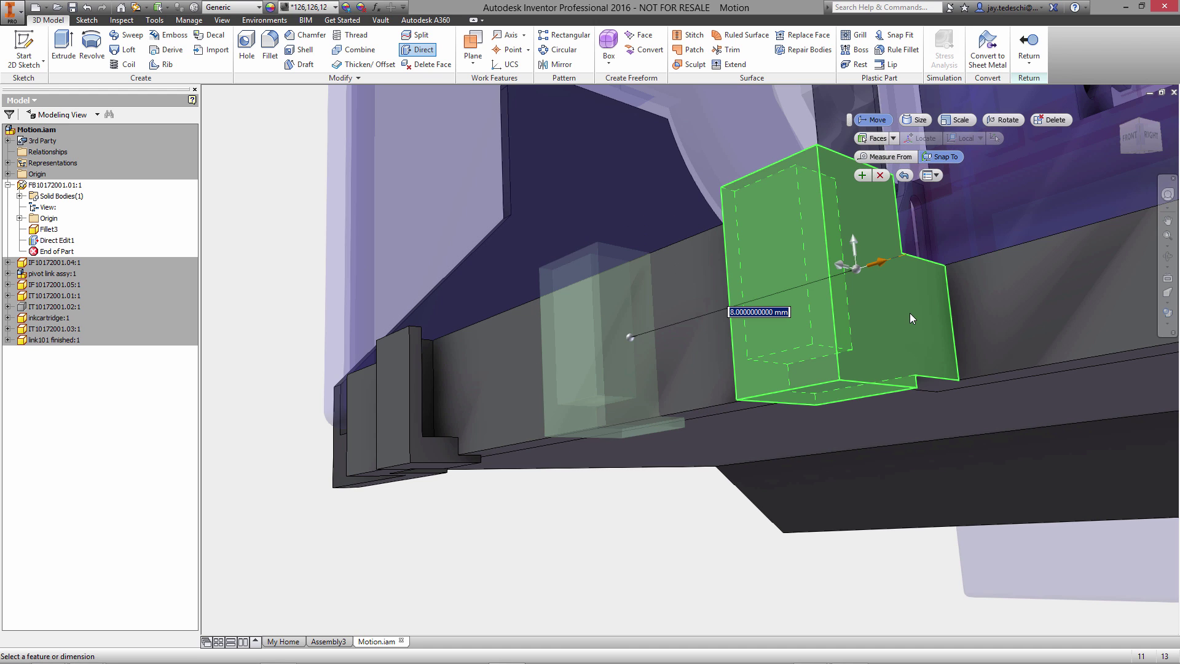
left_click(863, 177)
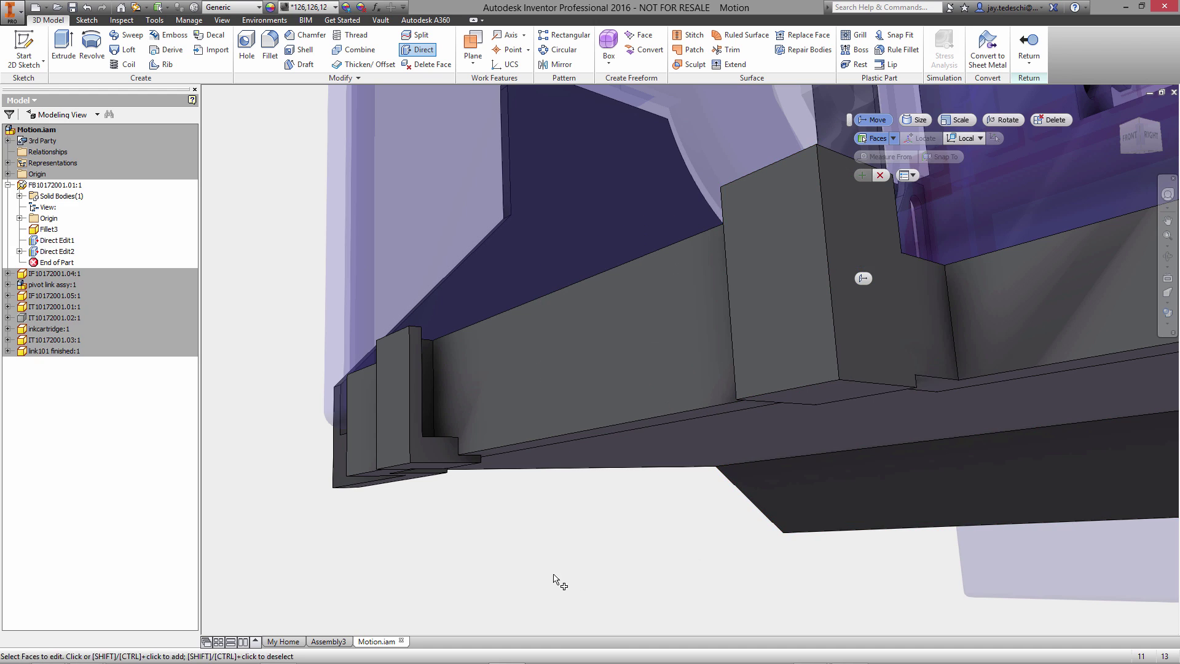
- Move the opposite block's five faces 8 mm left, snapped to the first block's face, then finish editing
middle_click_drag(501, 566, 850, 426, "shift")
left_click(803, 375)
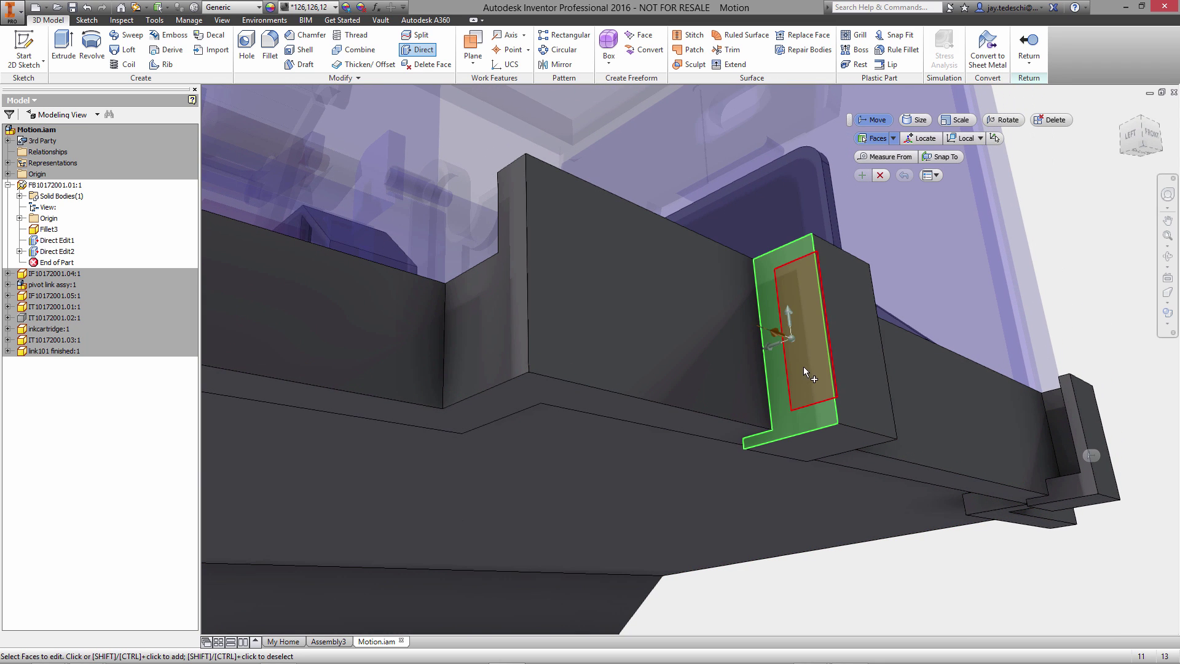
left_click(849, 337)
left_click(833, 439)
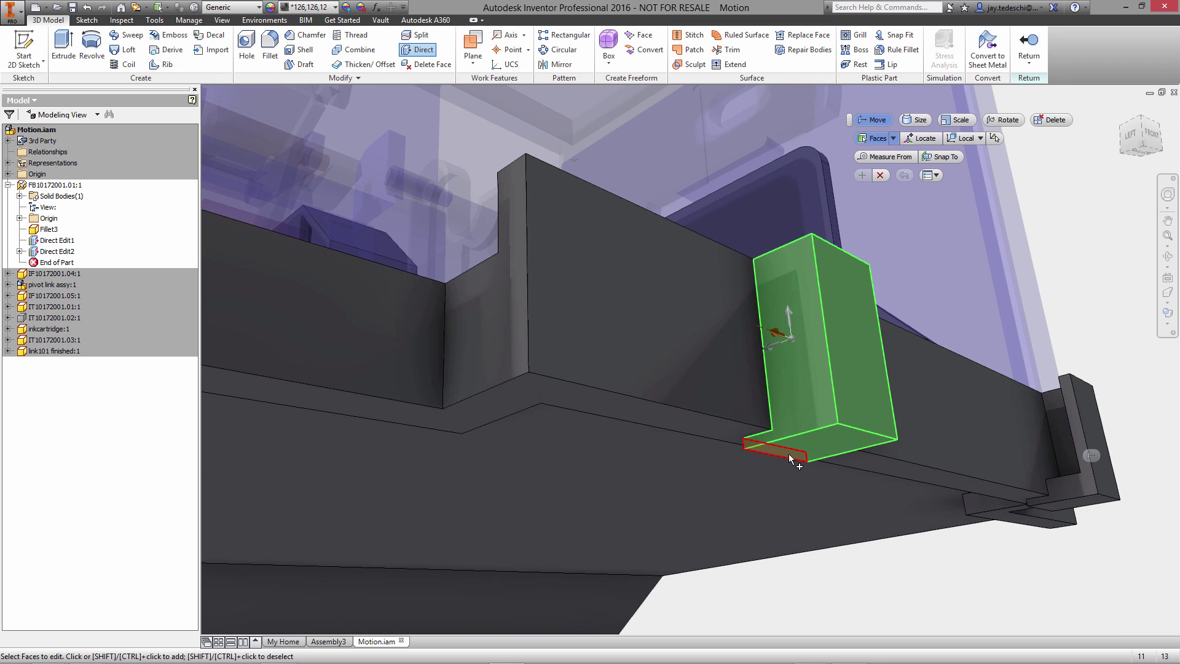
left_click(880, 405)
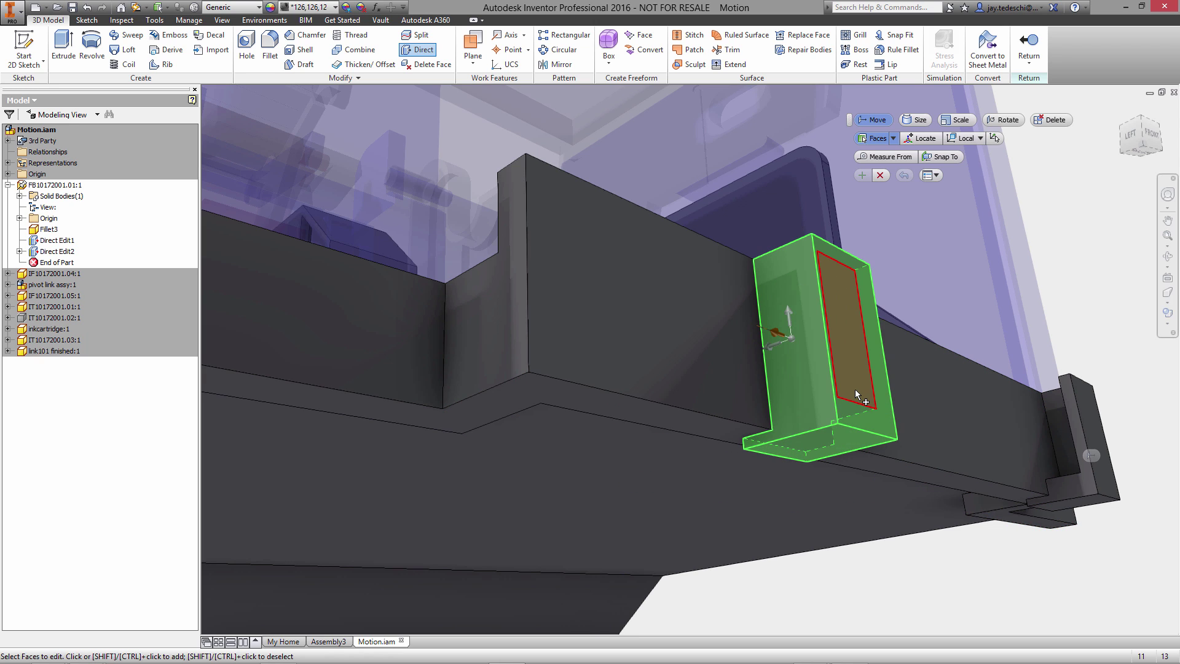
left_click(850, 408)
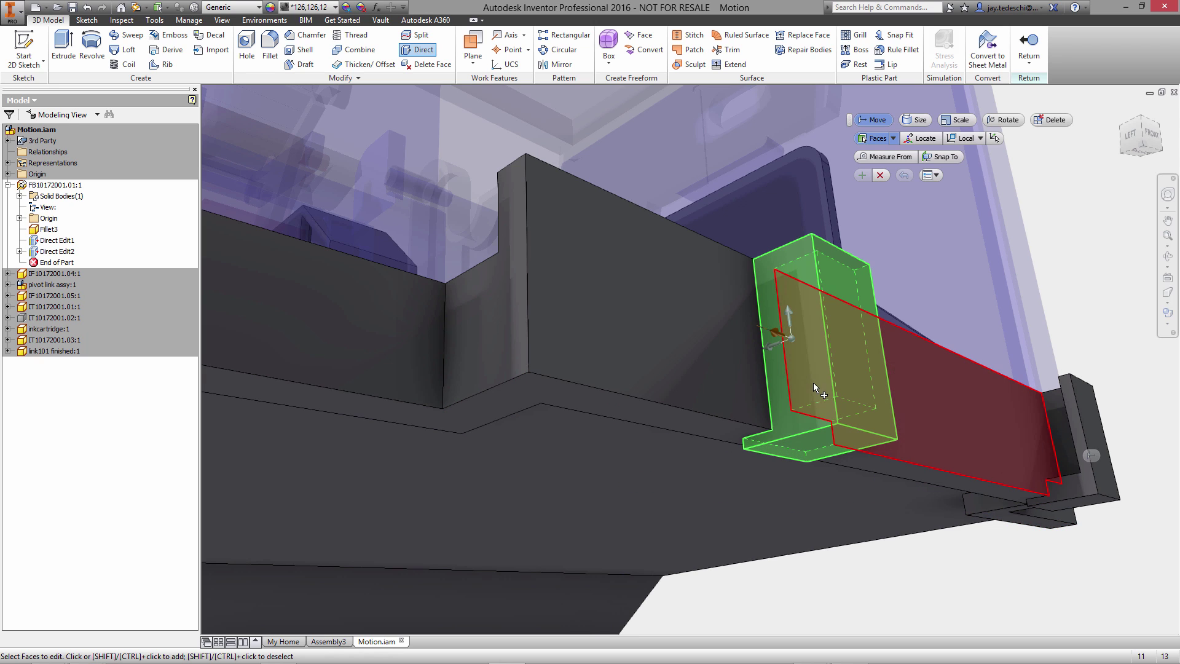
left_click_drag(774, 335, 716, 314)
left_click(940, 157)
left_click(792, 338)
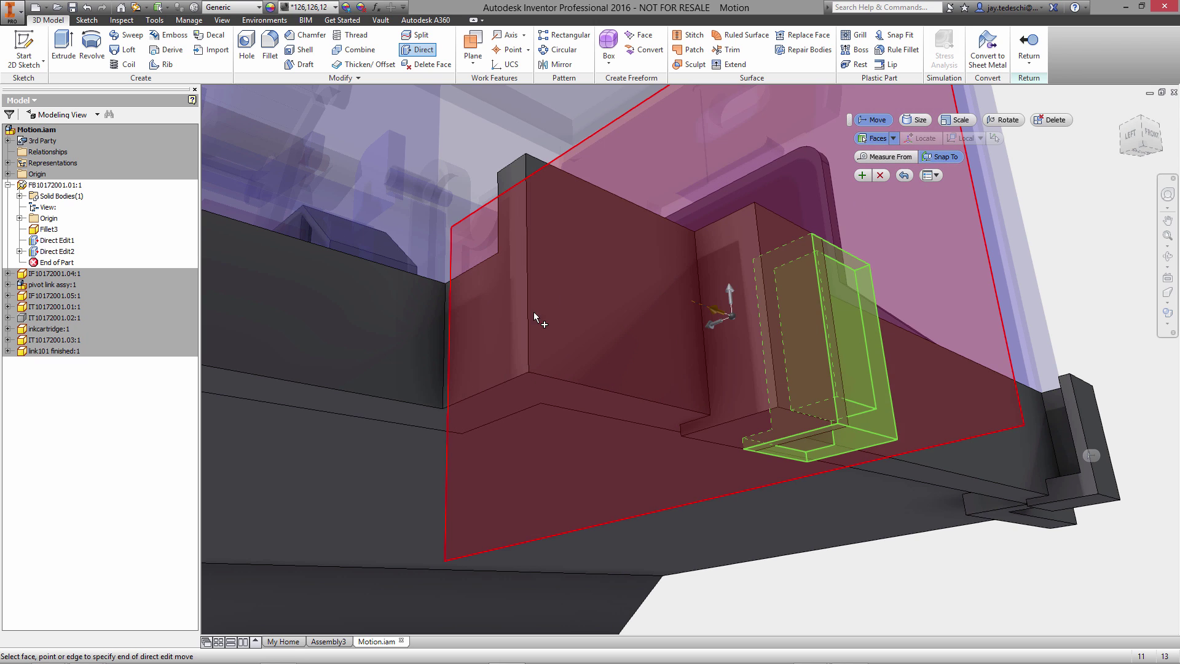
left_click(514, 323)
left_click(862, 176)
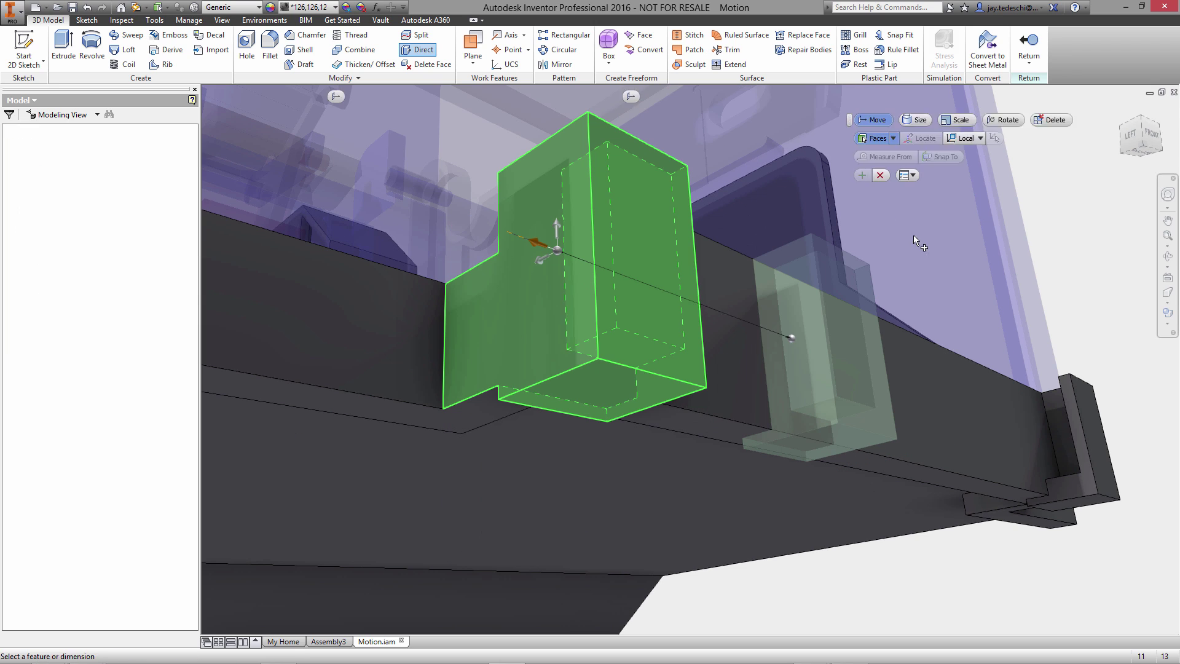
left_click(879, 176)
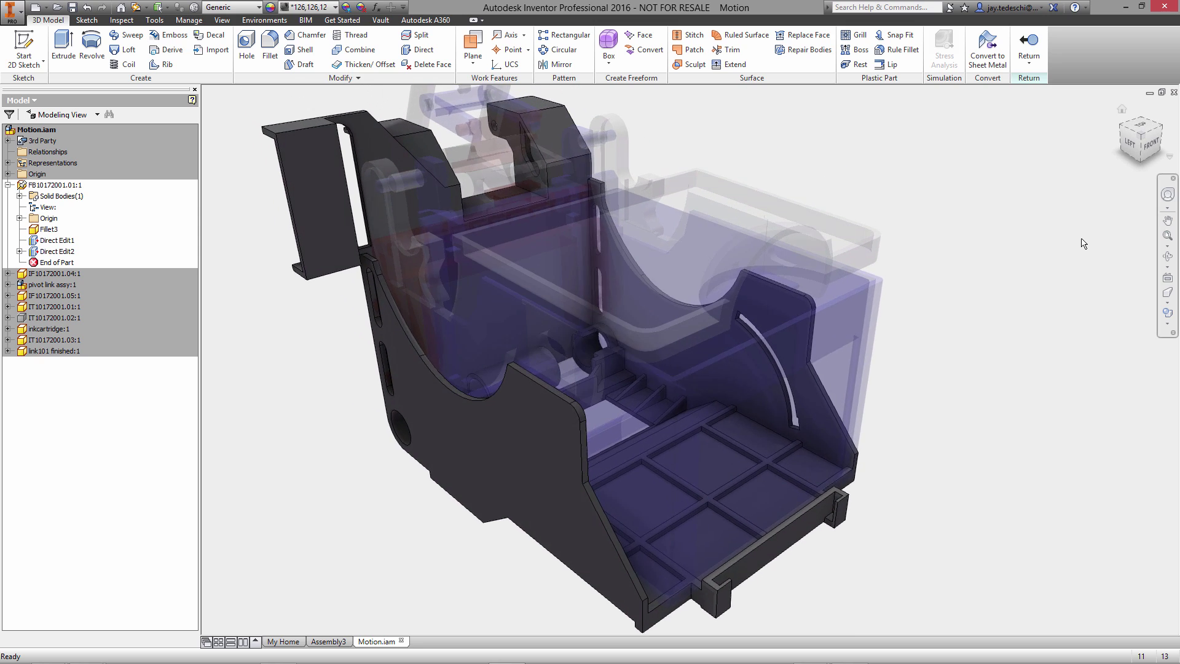
- Finish the in-place edit and display the part's Displacement result, 0.3989 mm maximum
right_click(1078, 220)
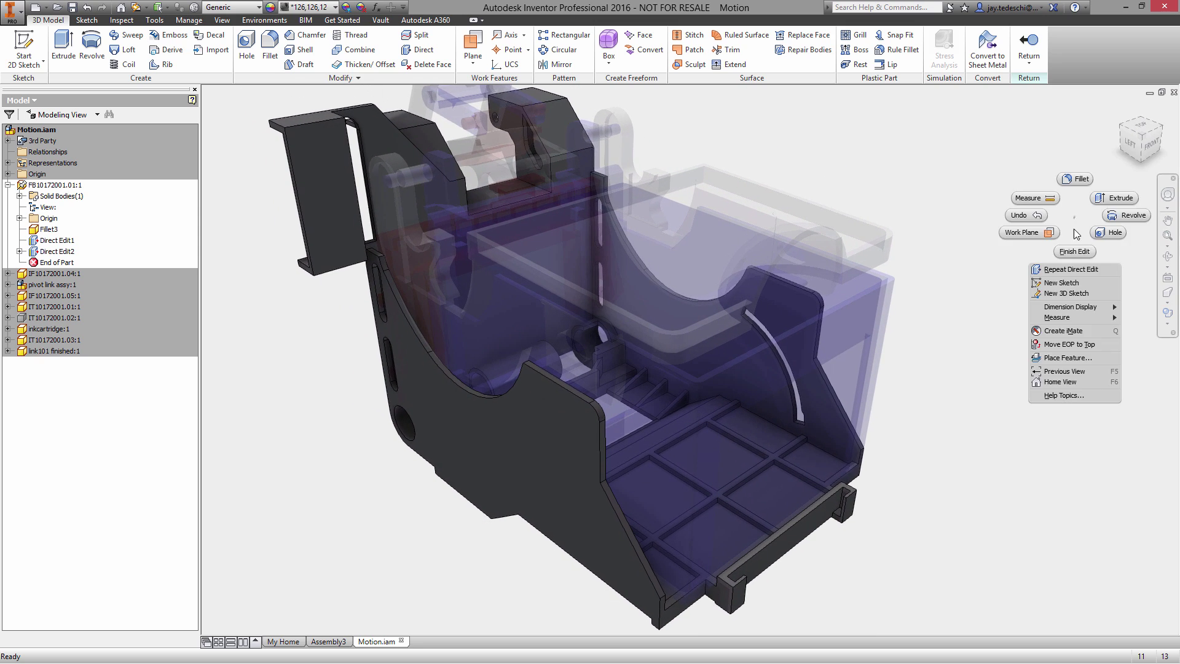
left_click(1075, 246)
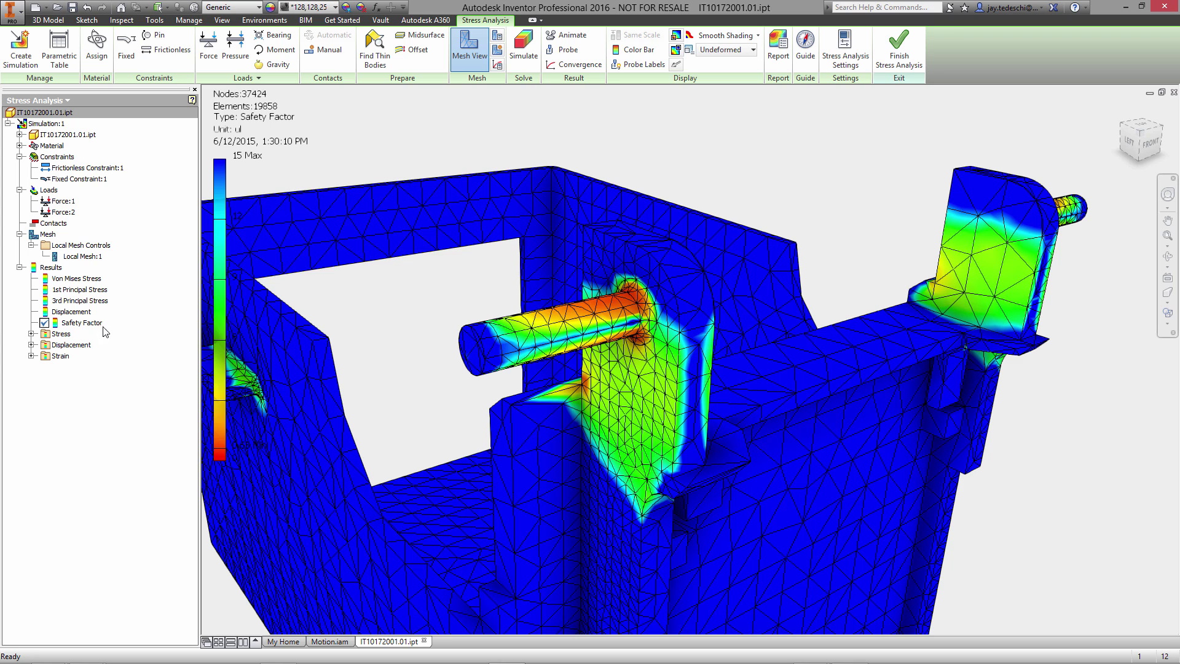
double_click(81, 315)
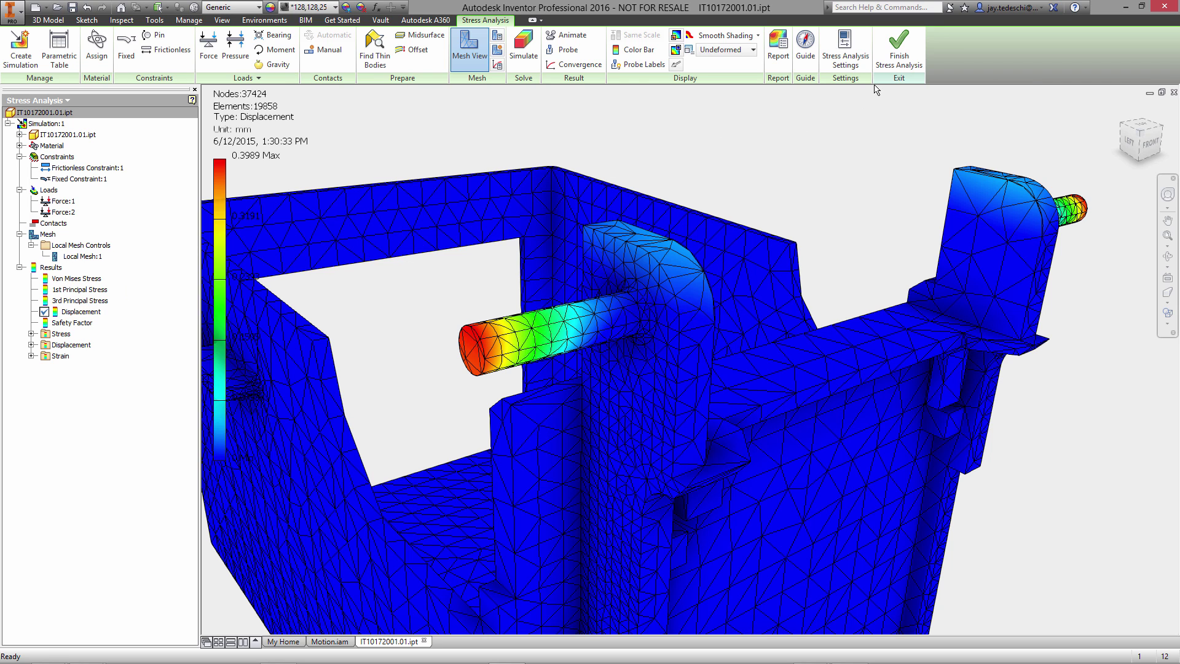
- Leave stress analysis and thicken both pins by 0.500 mm with a direct Size edit
left_click(903, 71)
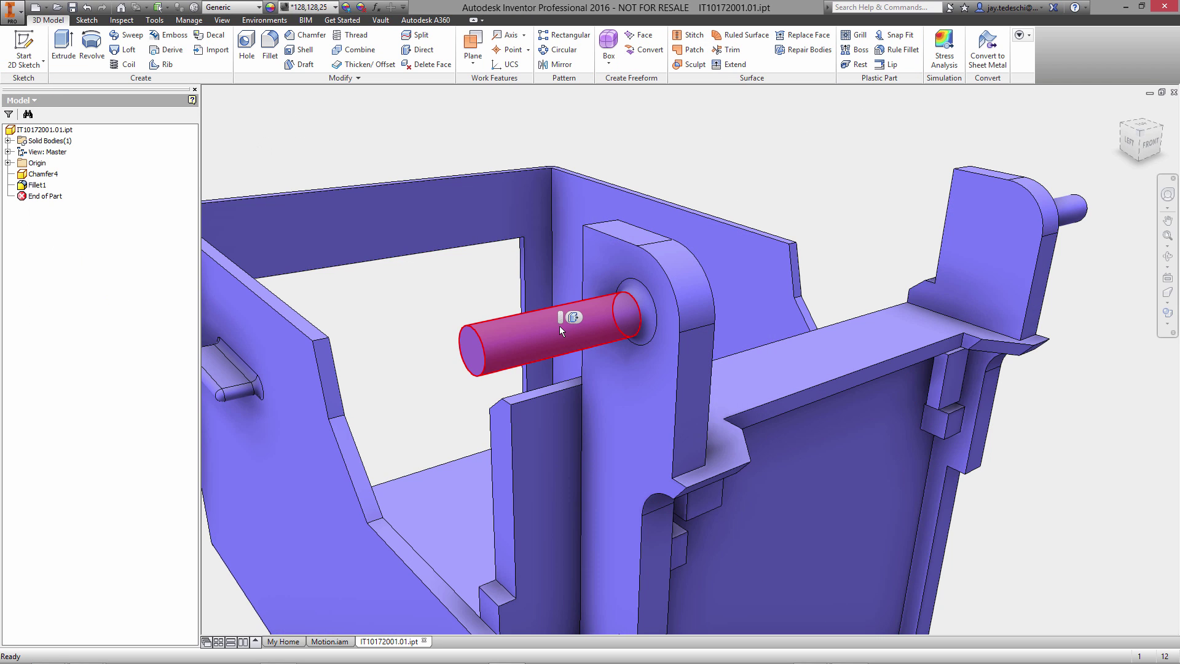
left_click(572, 318)
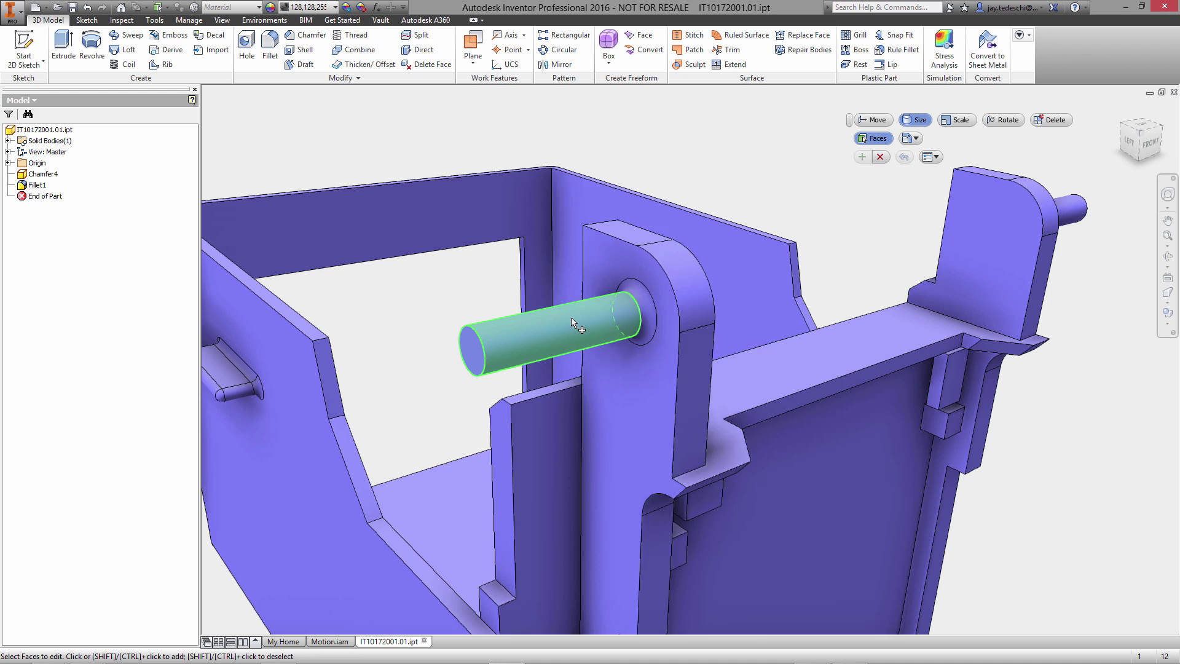
left_click(1068, 213)
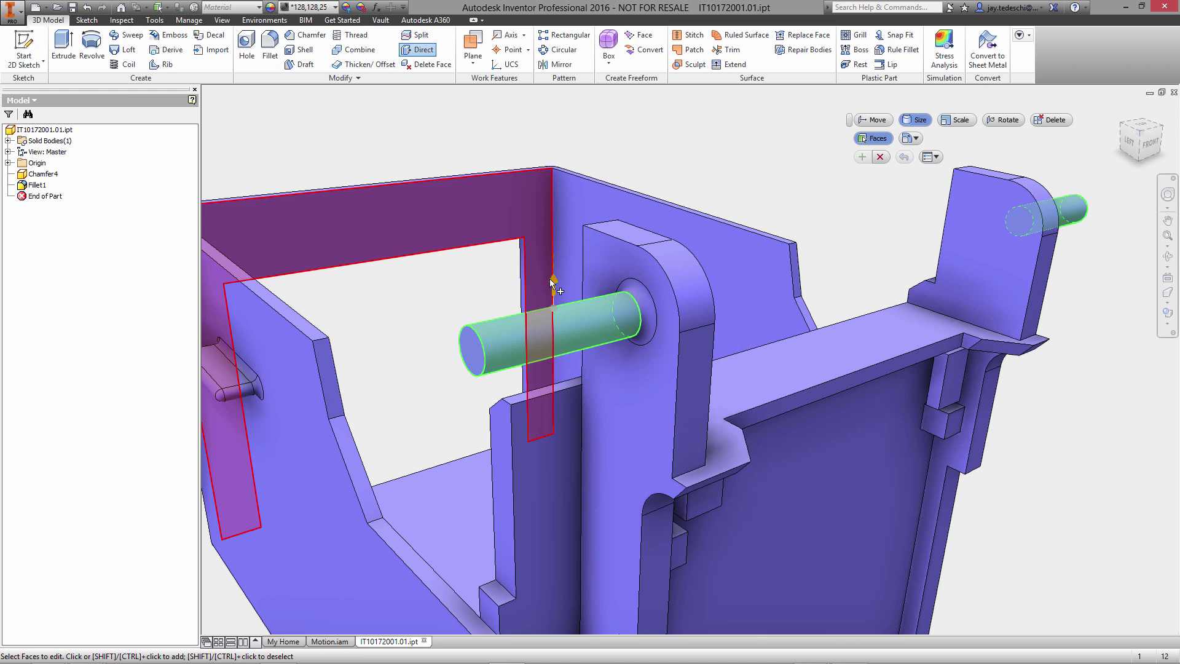
left_click_drag(552, 279, 554, 271)
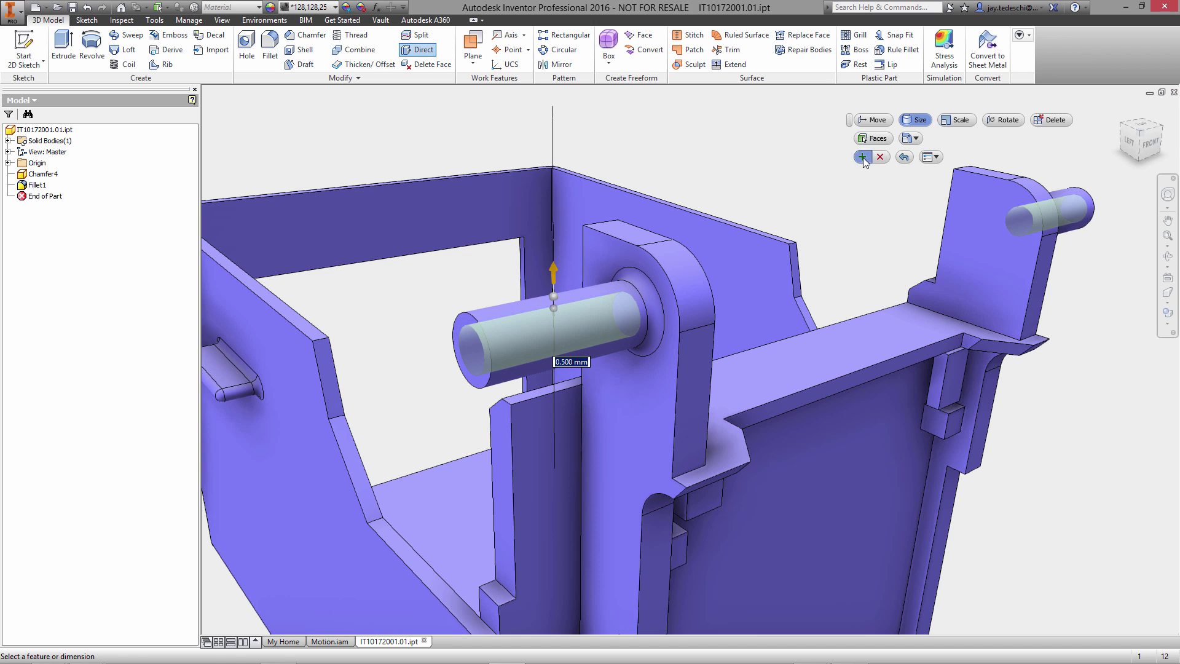
left_click(862, 157)
left_click(880, 158)
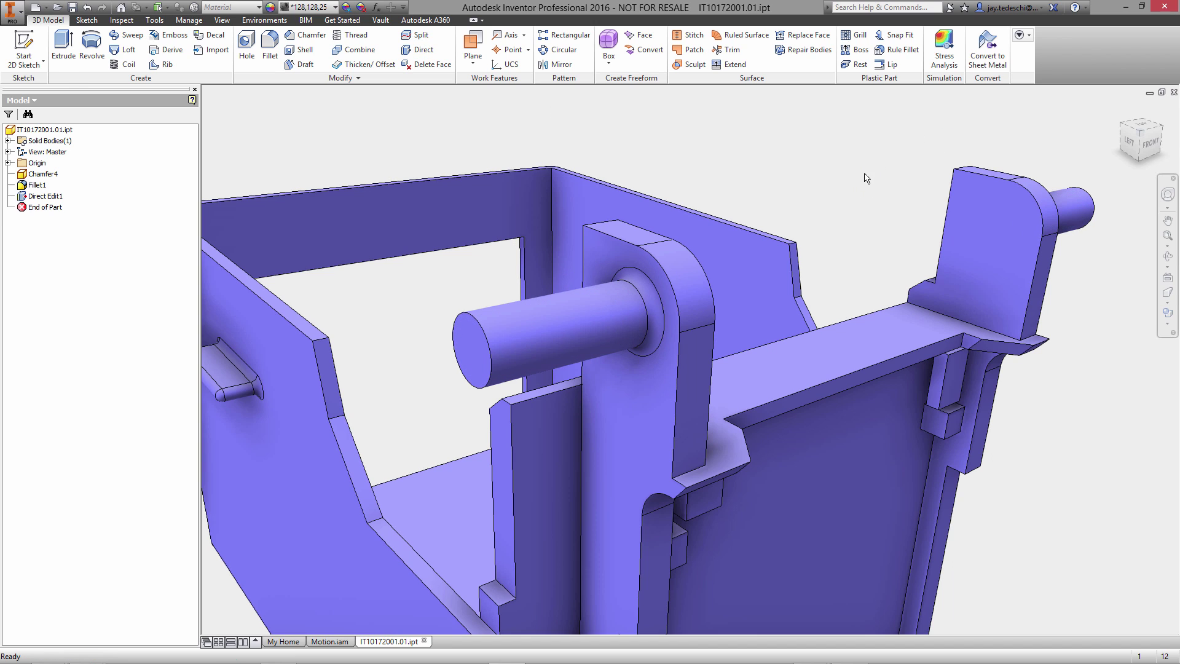
- Re-enter Stress Analysis, update the mesh for the thicker pins and run the simulation
left_click(264, 20)
left_click(15, 52)
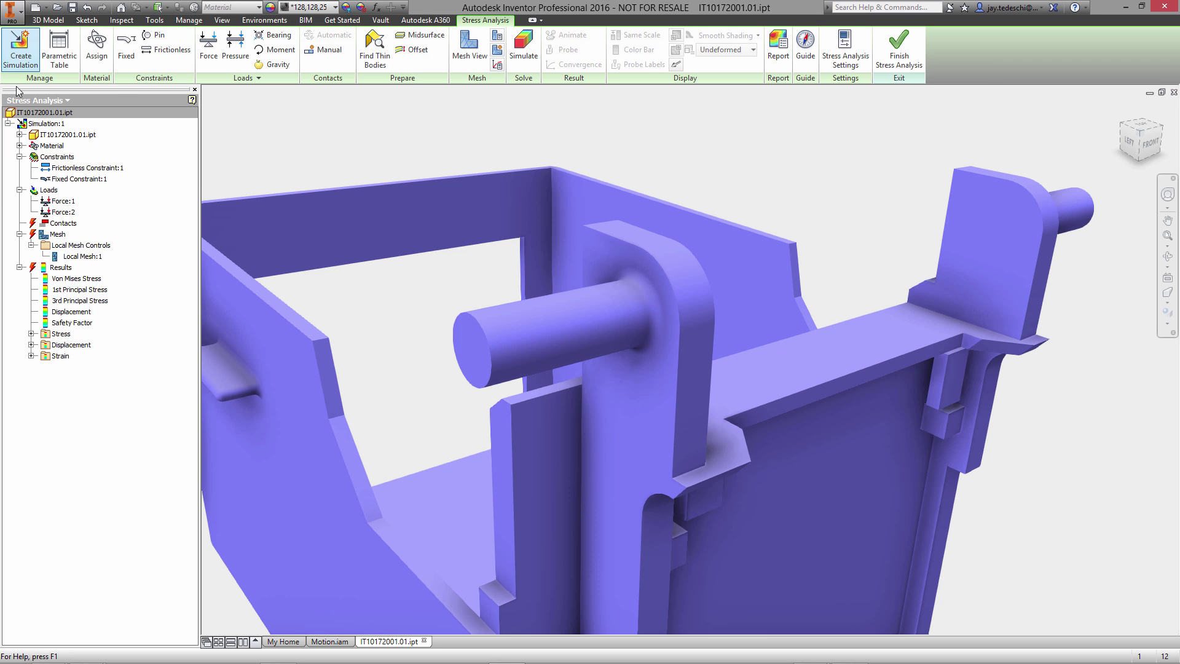
right_click(60, 236)
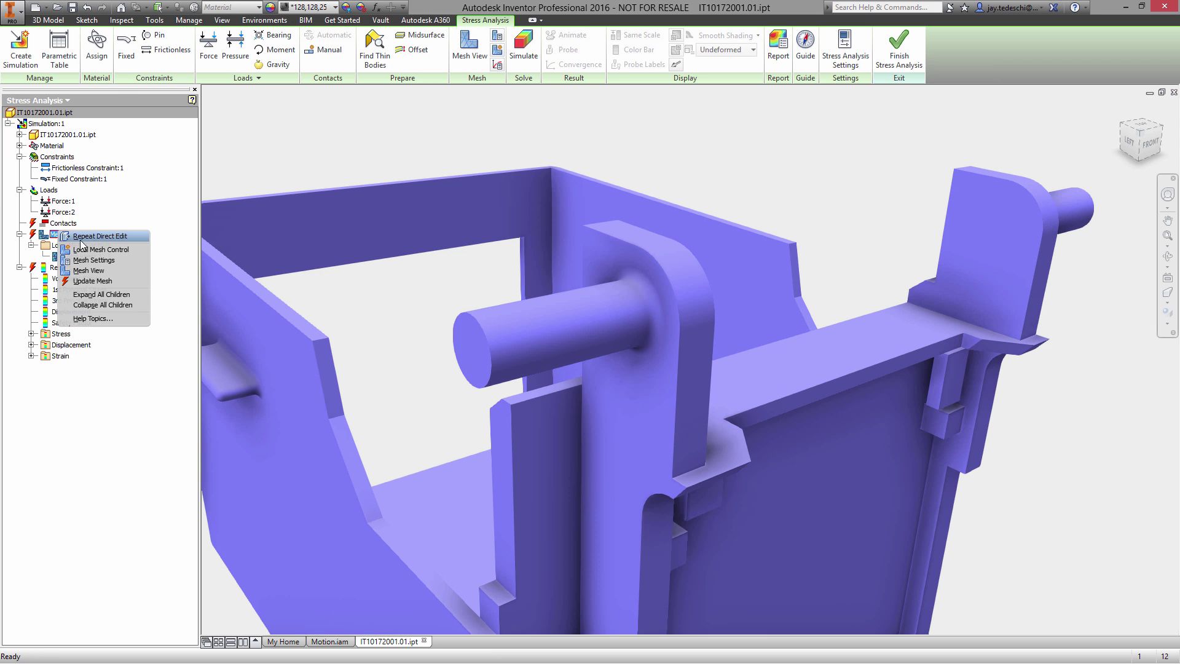
left_click(92, 285)
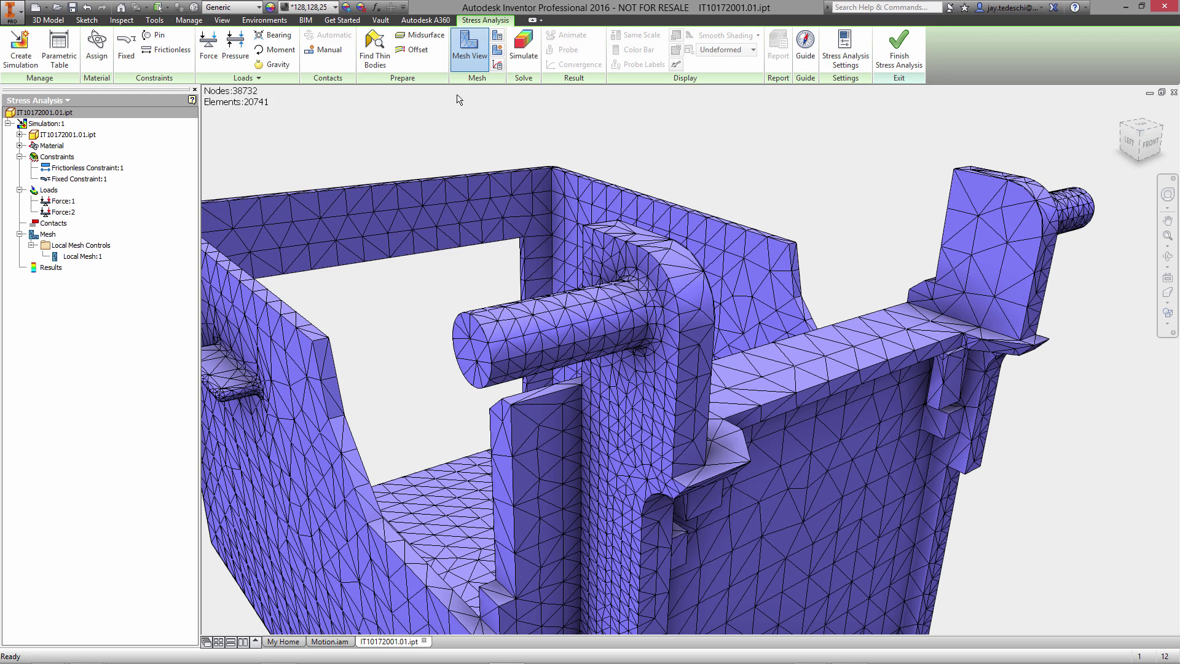
left_click(523, 44)
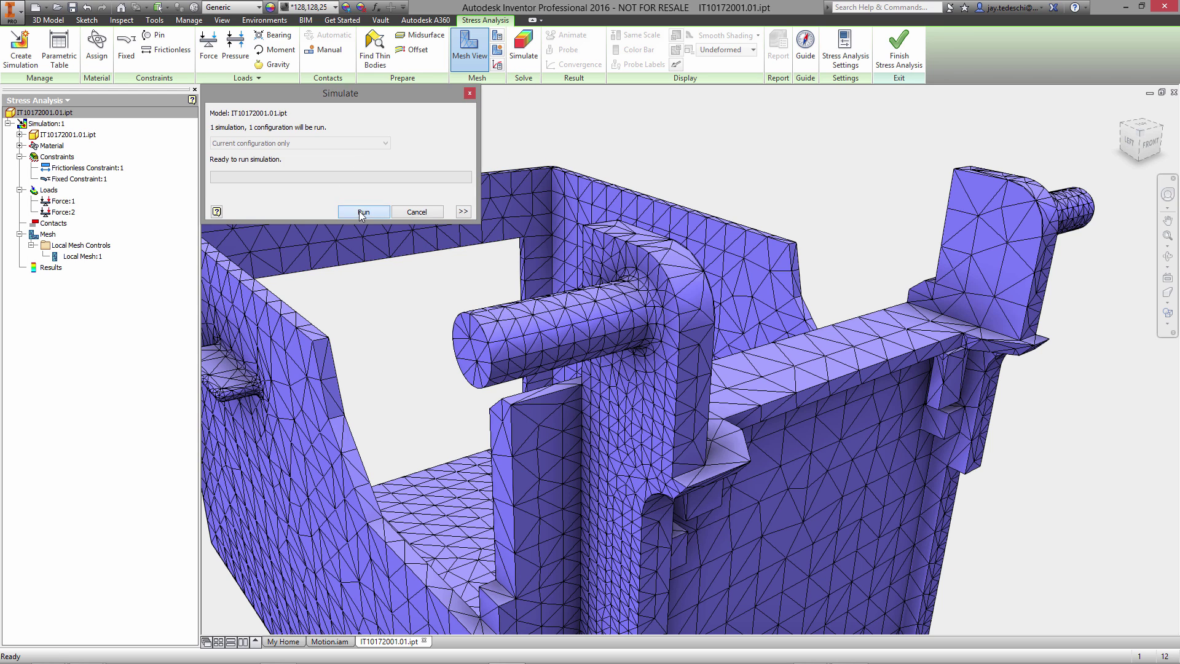
left_click(359, 214)
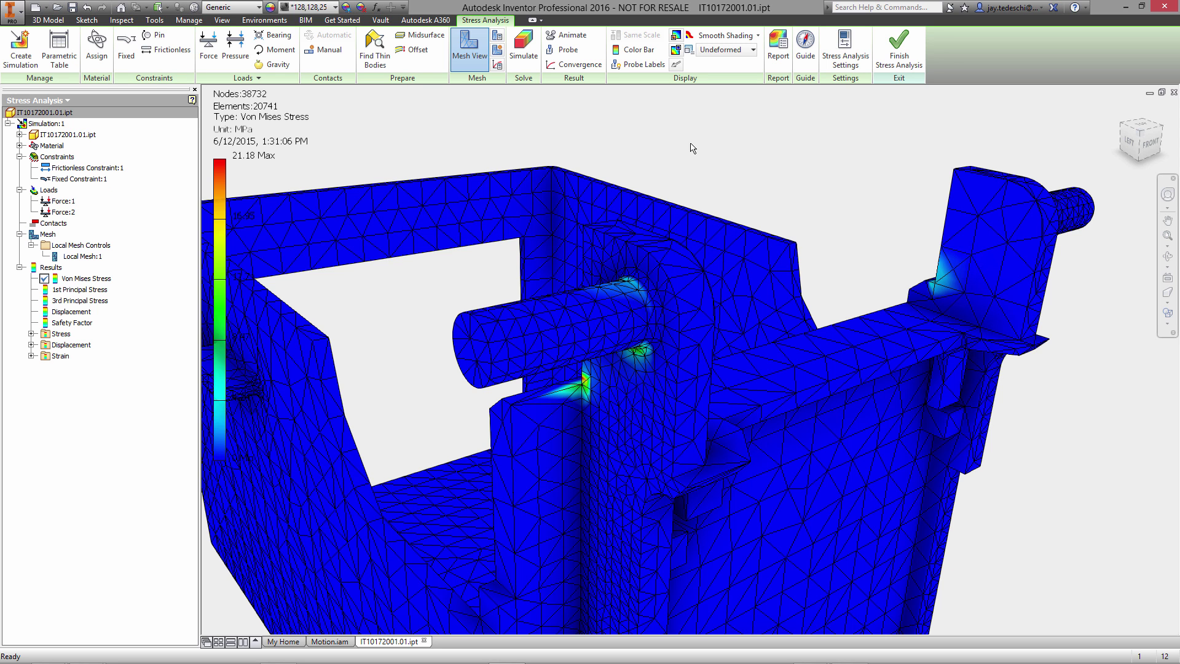
- Review the new Displacement (0.1989 mm max) and Safety Factor results with the mesh view hidden
double_click(73, 312)
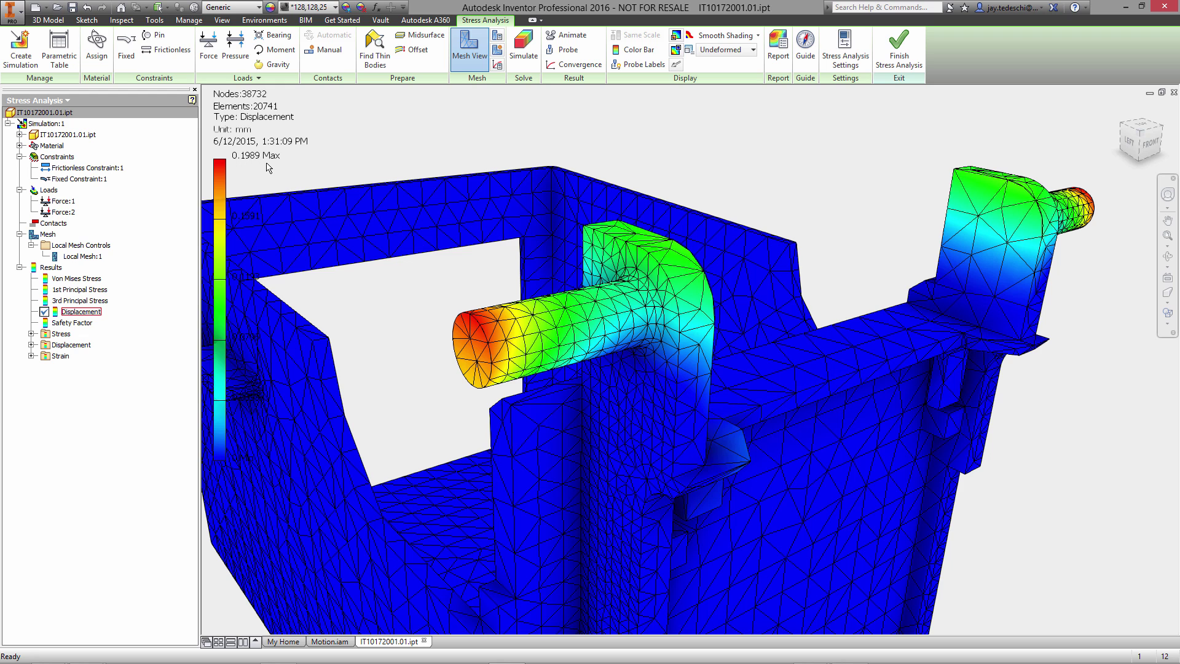
double_click(77, 322)
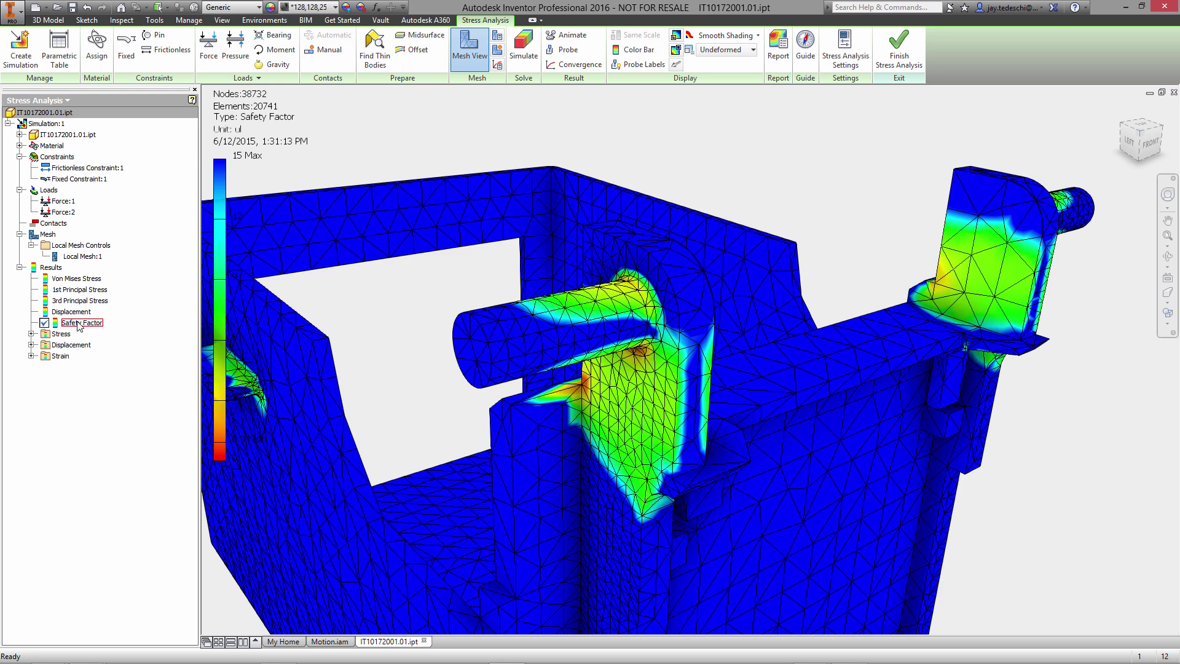
left_click(471, 48)
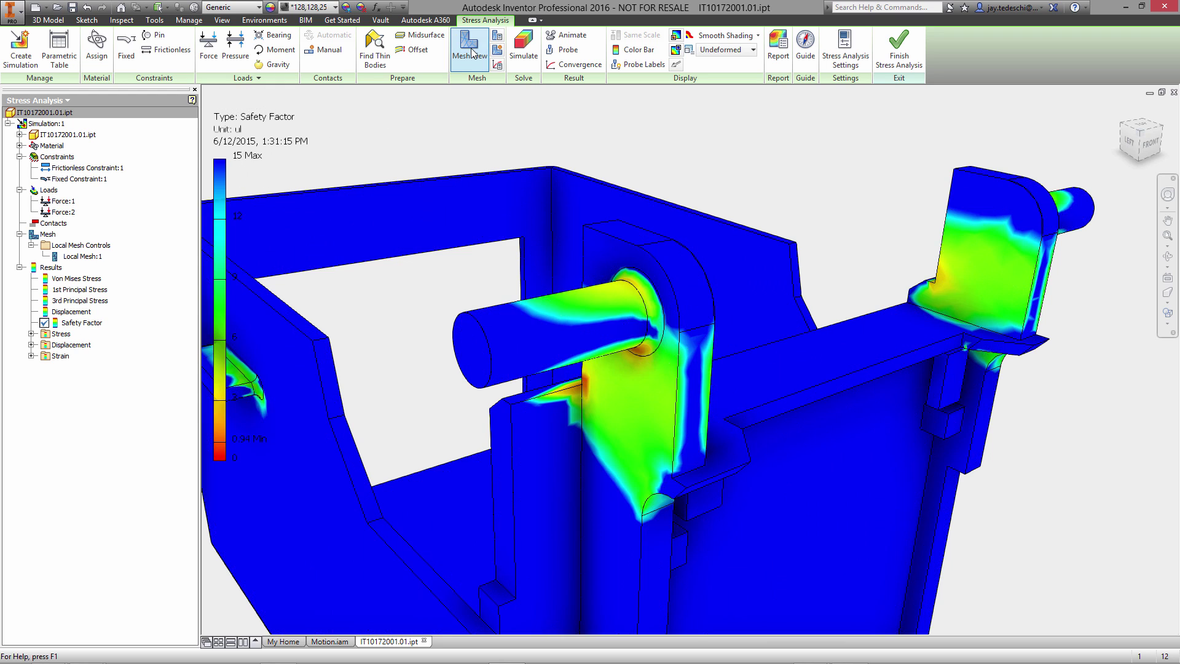
- Finish stress analysis and close the pin part without saving
left_click(898, 54)
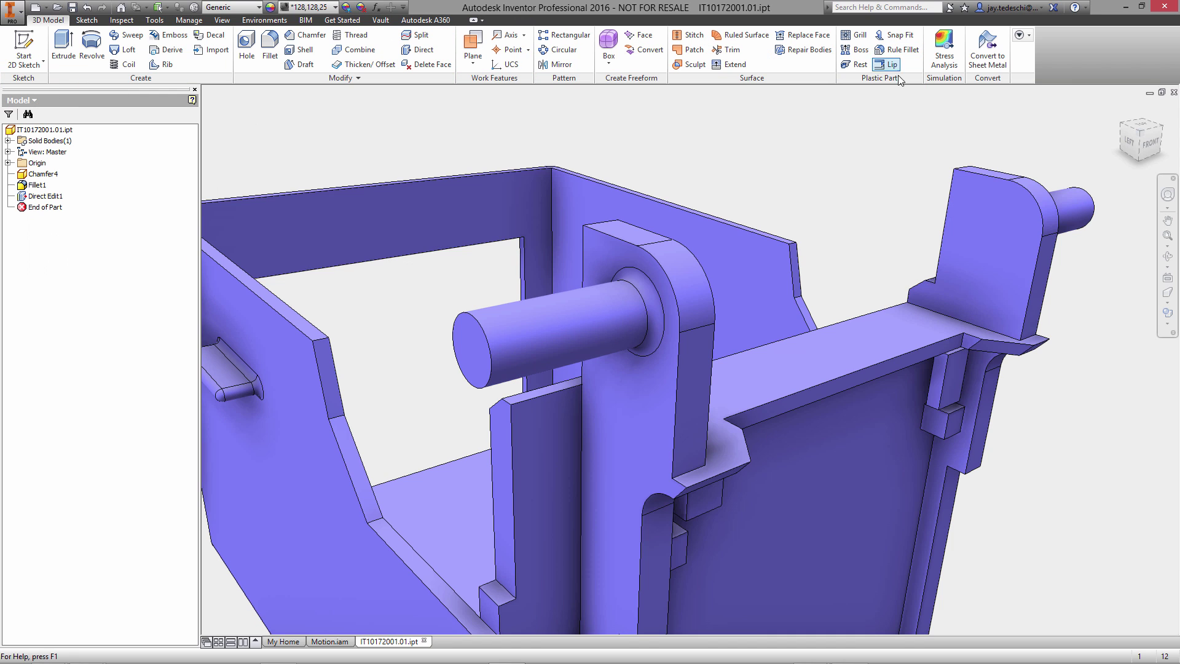
left_click(1174, 92)
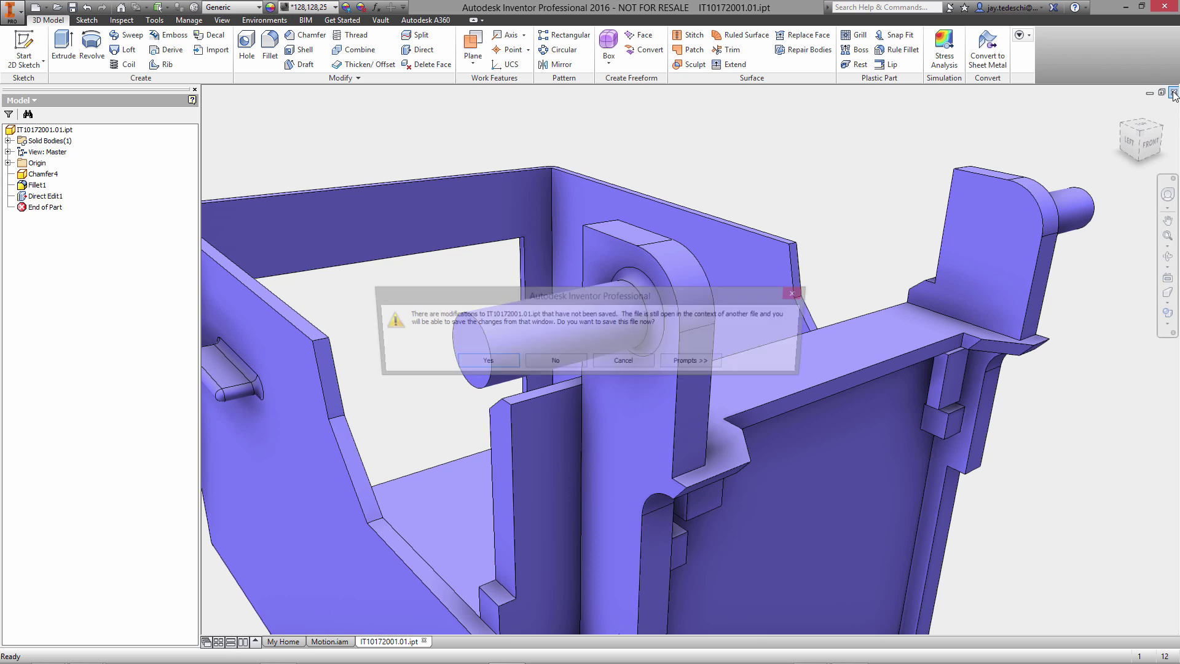
left_click(552, 367)
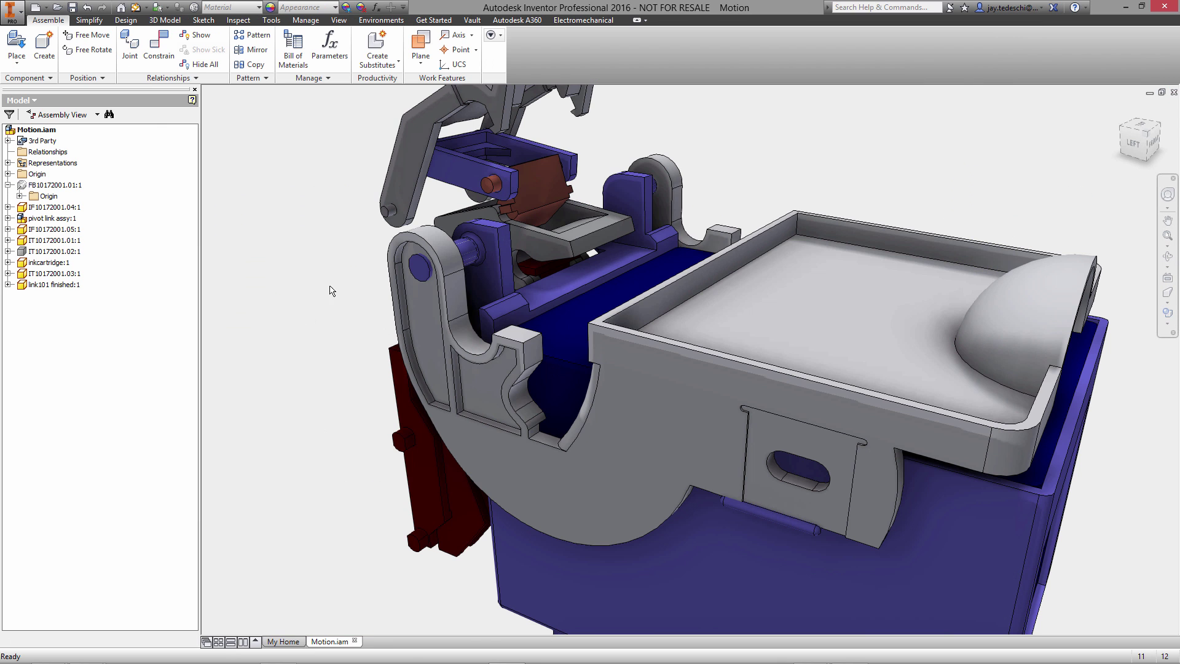
- Edit the grey bracket in place and select the pin bores on the near and right brackets
double_click(452, 295)
scroll(343, 312, "down", 8)
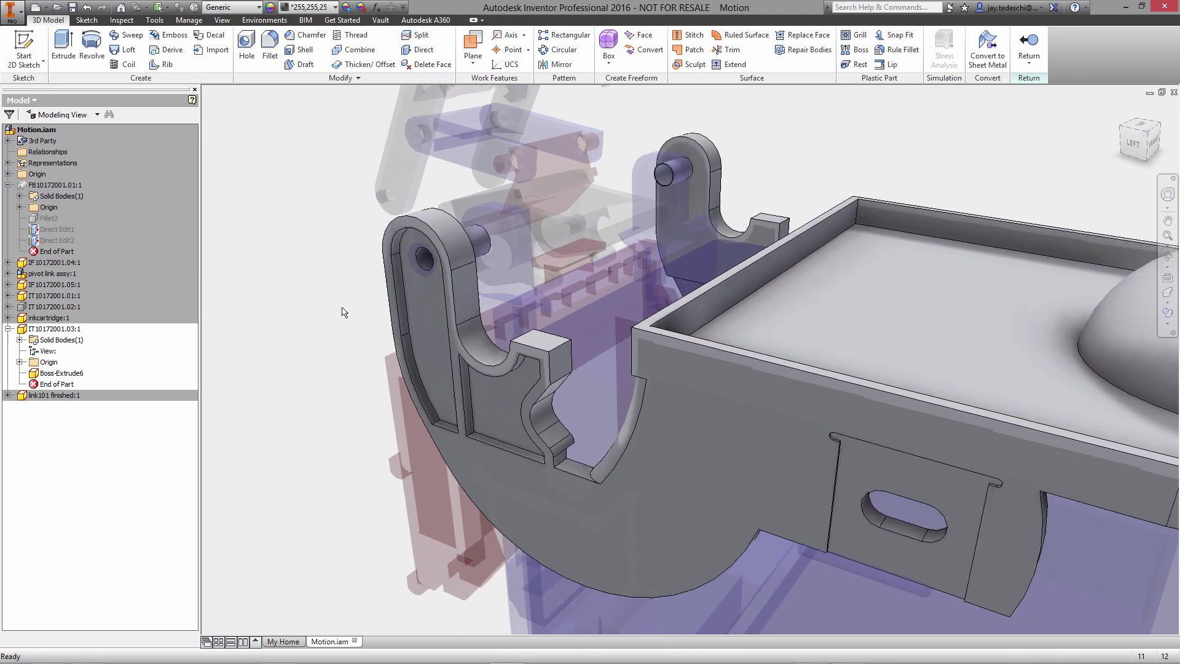
scroll(341, 310, "down", 2)
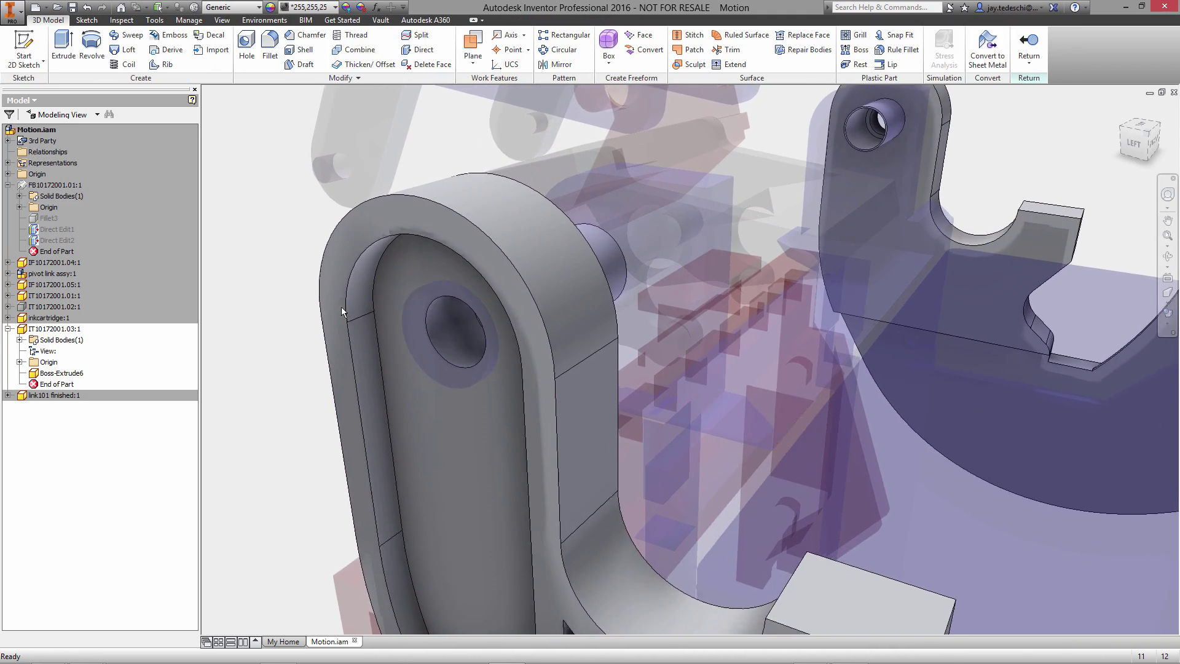
left_click(459, 349)
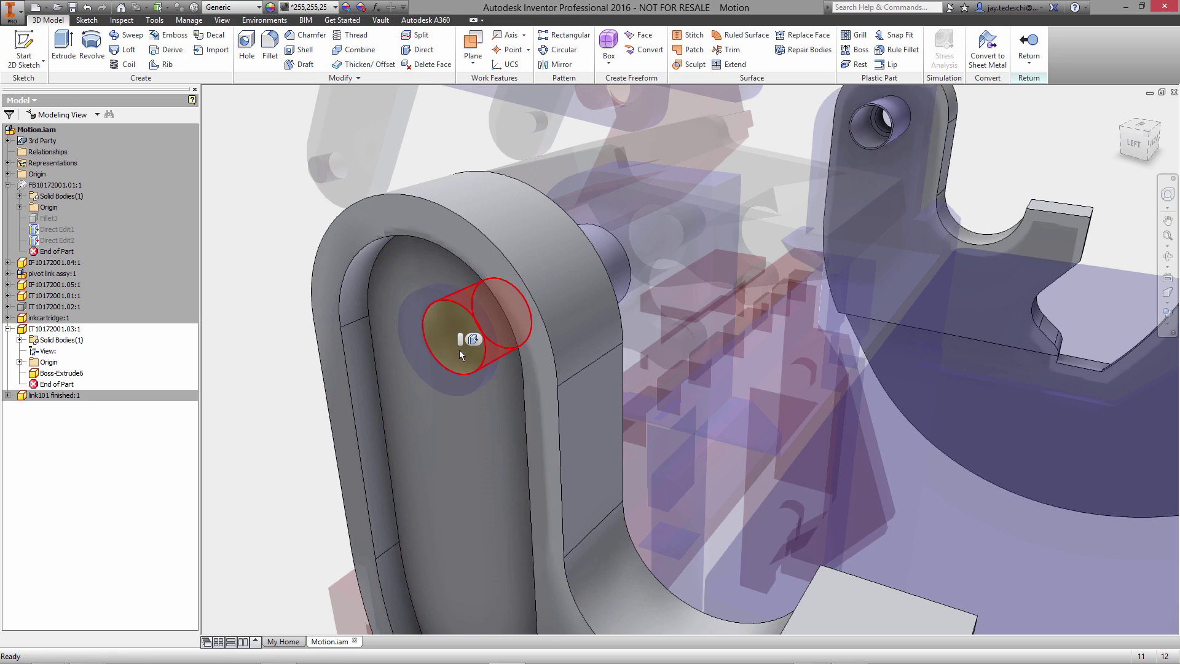
left_click(898, 131)
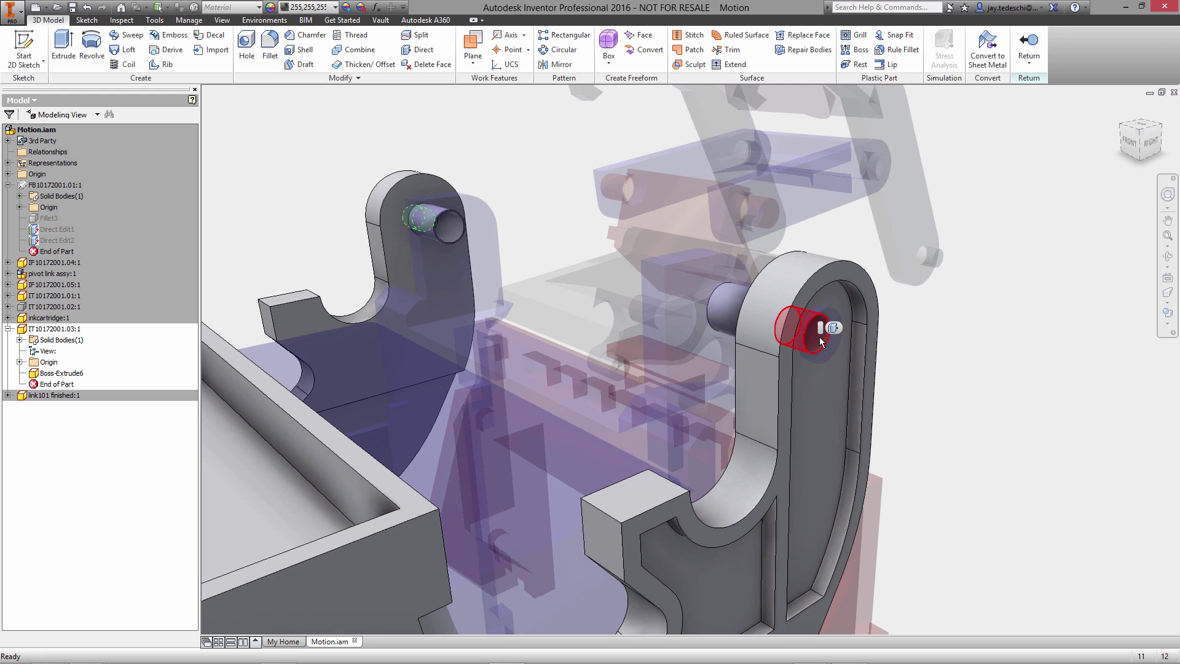
left_click(820, 337)
left_click(834, 329)
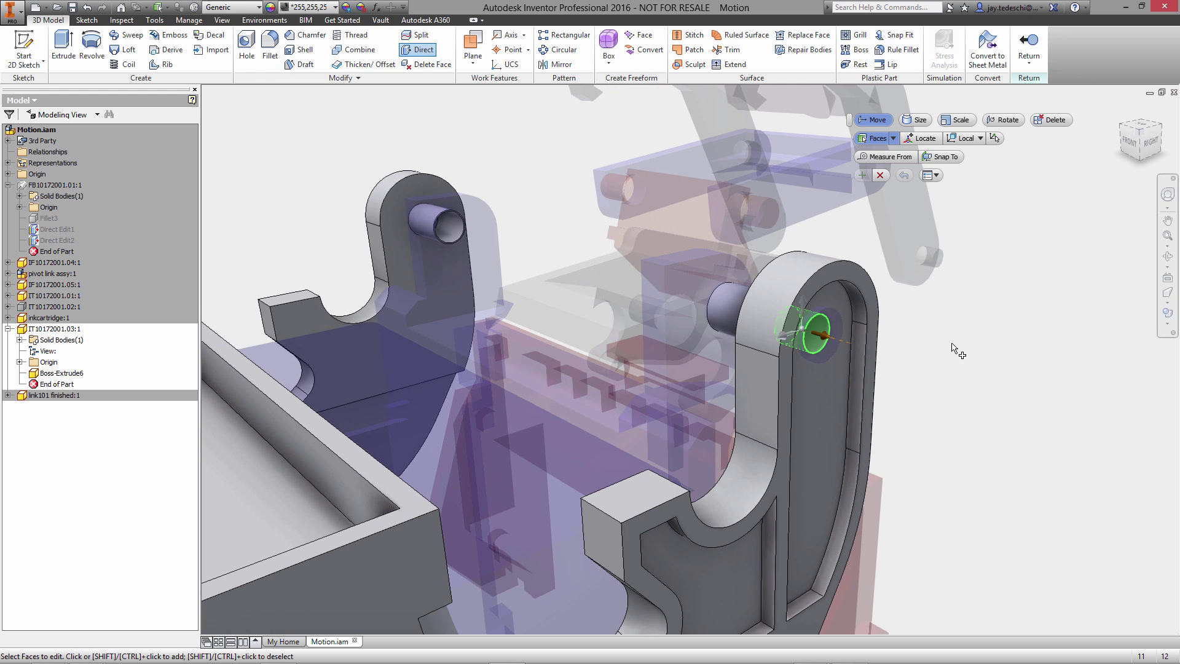
- Widen the selected bore with a direct Size edit to fit the thicker pin, then return to Motion.iam
scroll(968, 349, "up", 4)
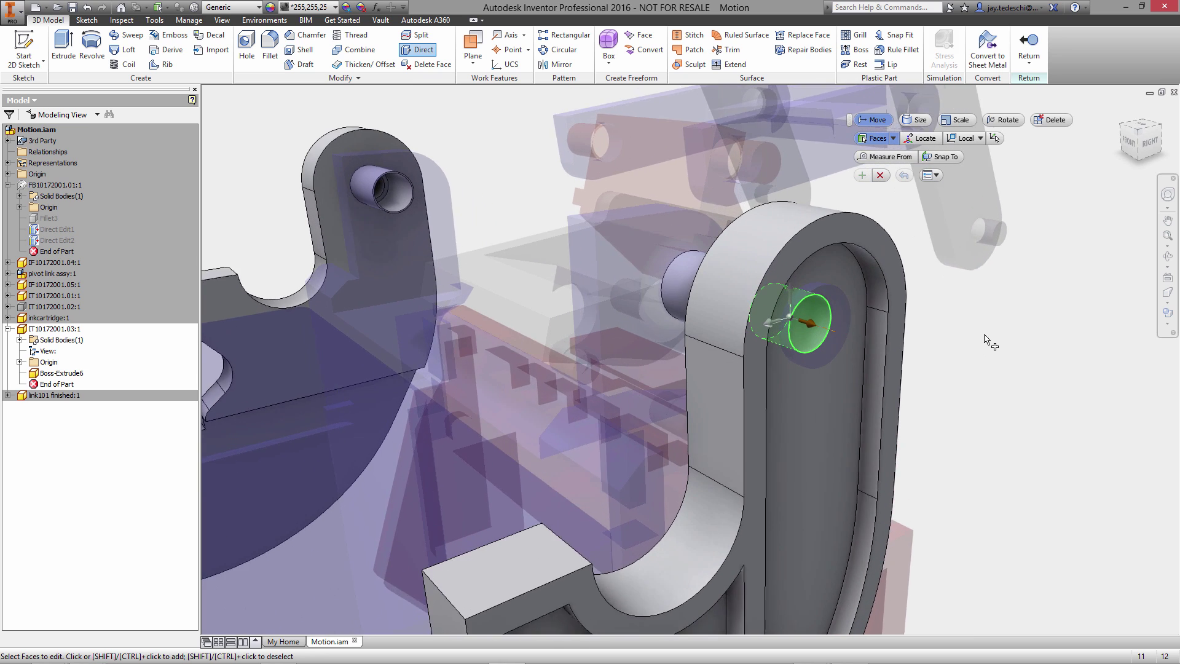
left_click(919, 120)
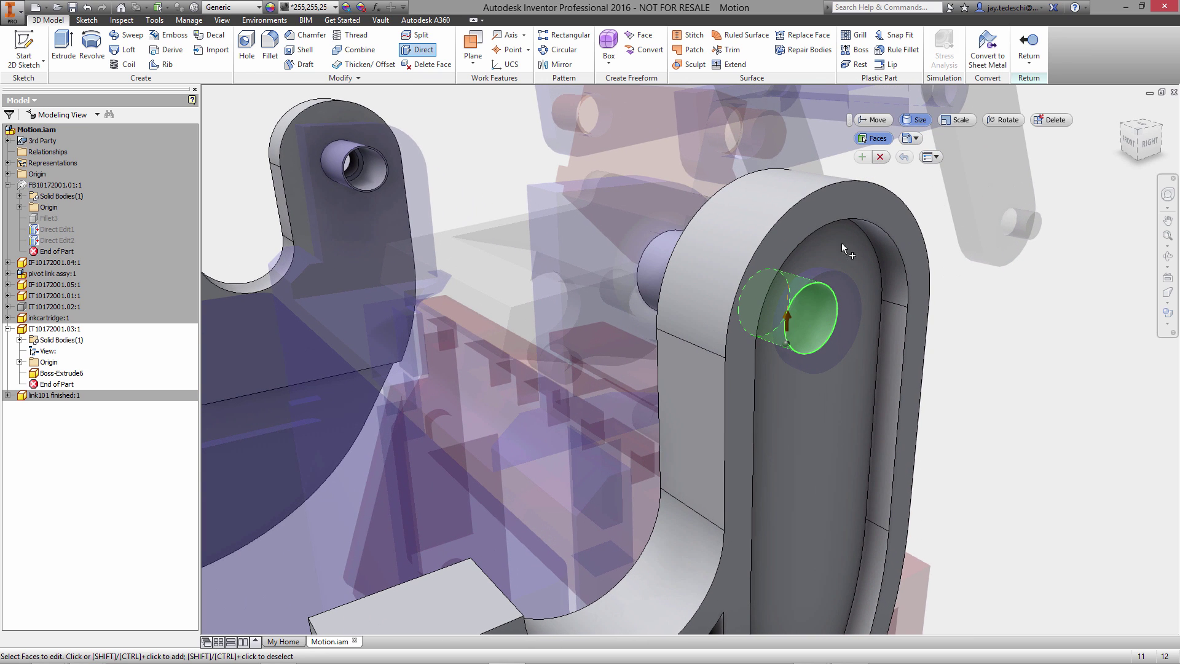
left_click_drag(790, 322, 789, 344)
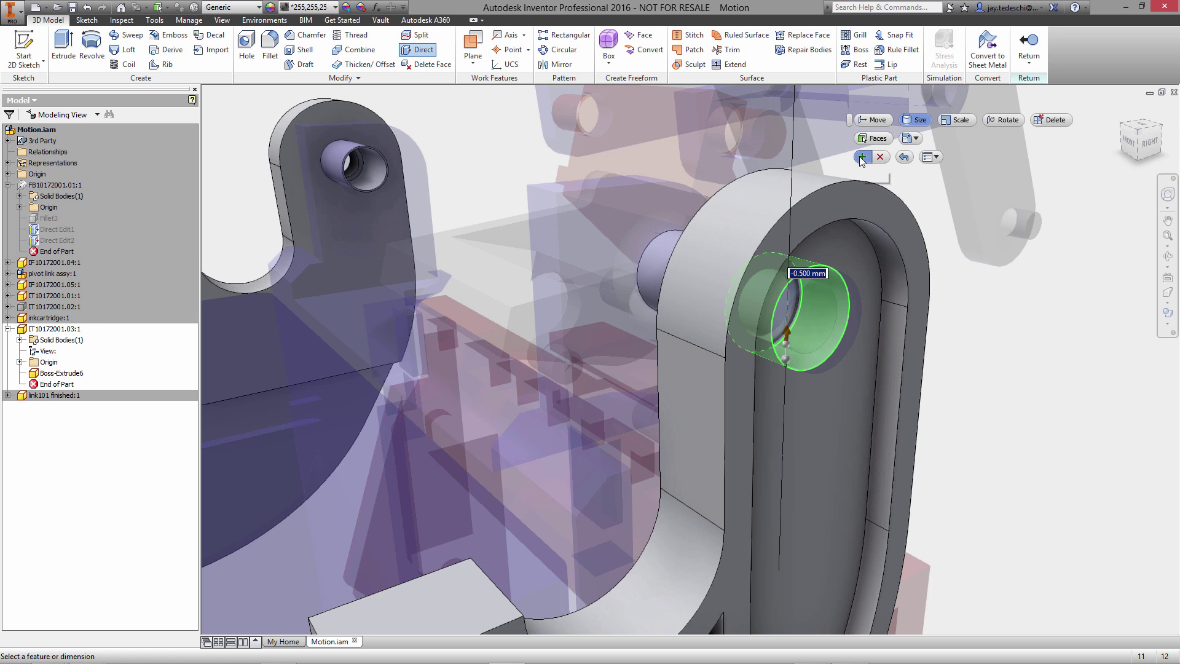
left_click(862, 157)
middle_click_drag(988, 377, 953, 332, "shift")
key("Escape")
right_click_drag(988, 301, 990, 333)
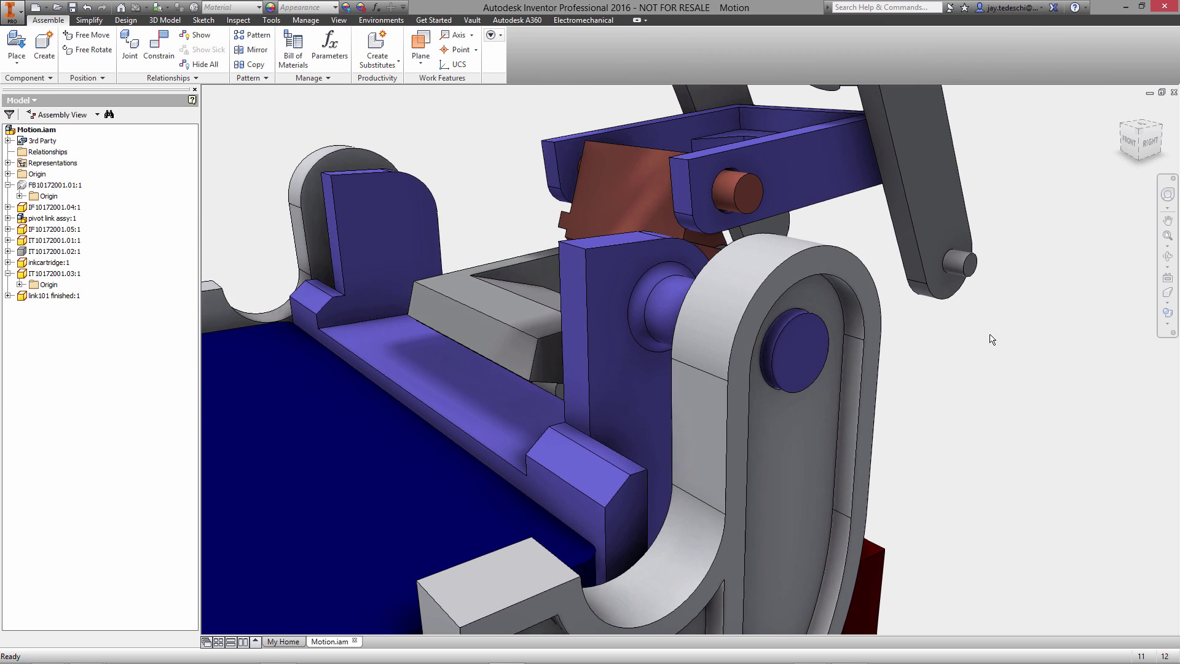